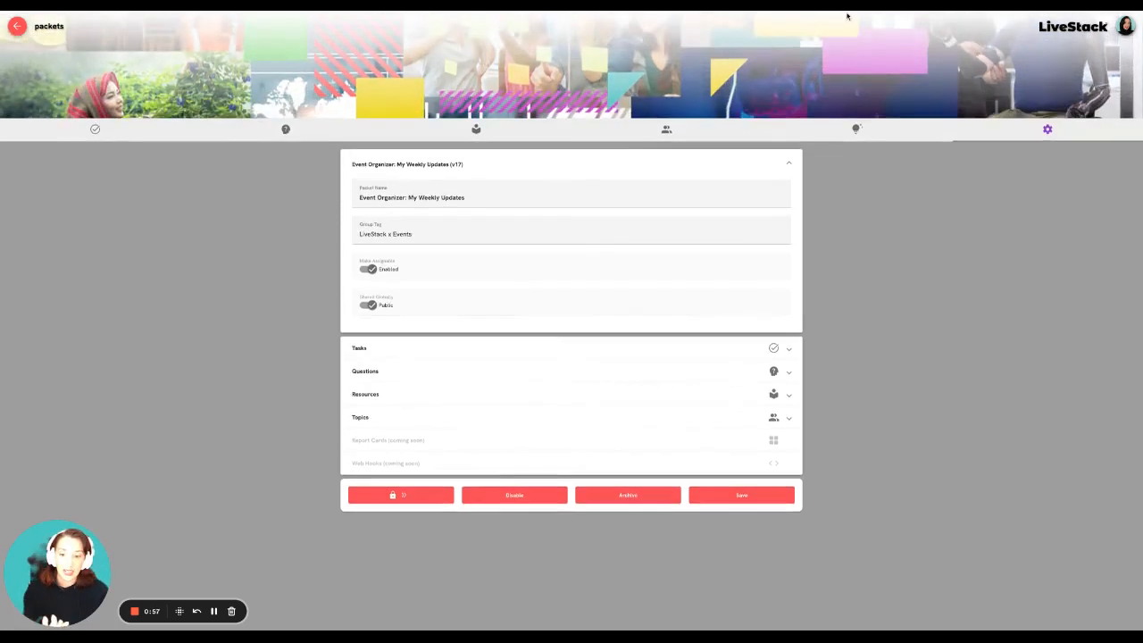
# Review the My Weekly Event Updates question in the packet, then collapse the Questions section
pyautogui.click(403, 295)
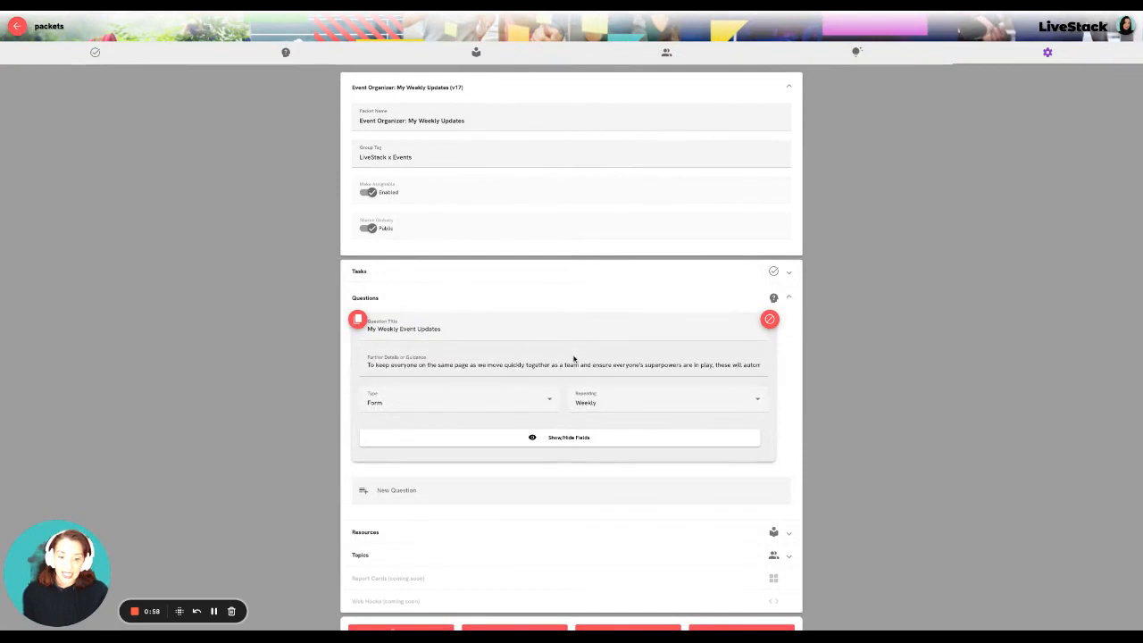
pyautogui.click(384, 299)
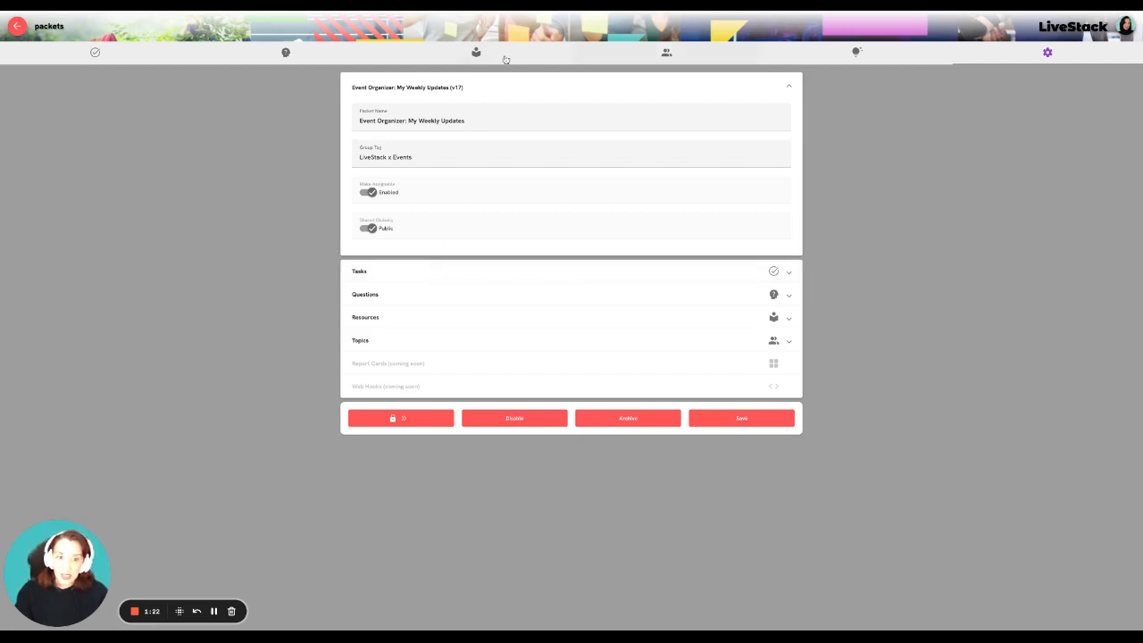
# Go to the circles in the collaboration area and look over the circles available to manage
pyautogui.click(654, 55)
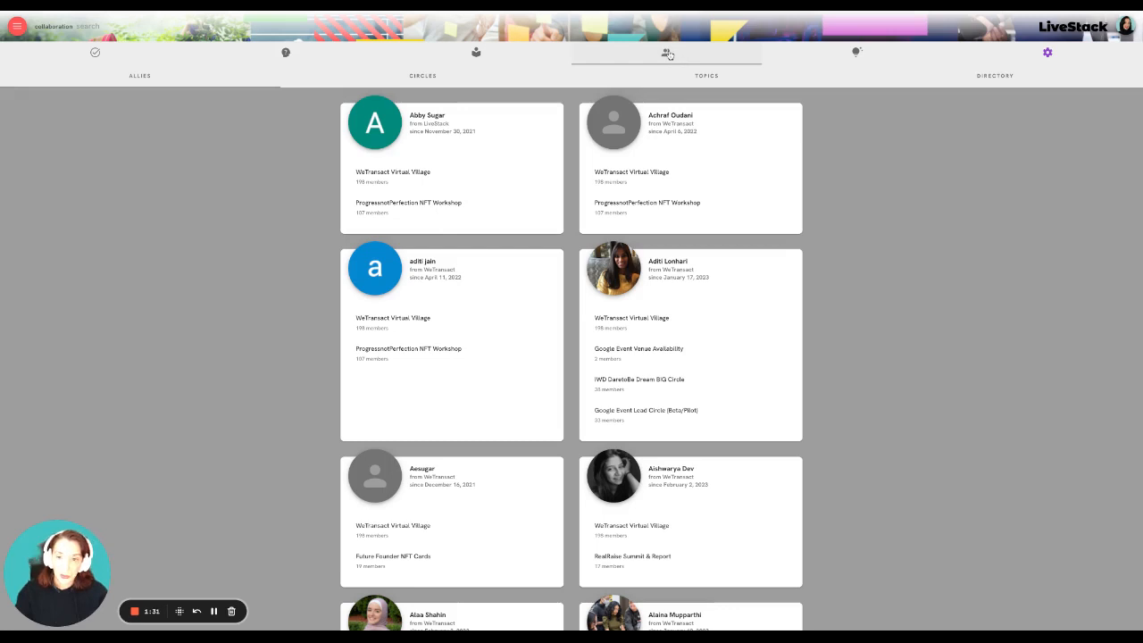
pyautogui.click(450, 81)
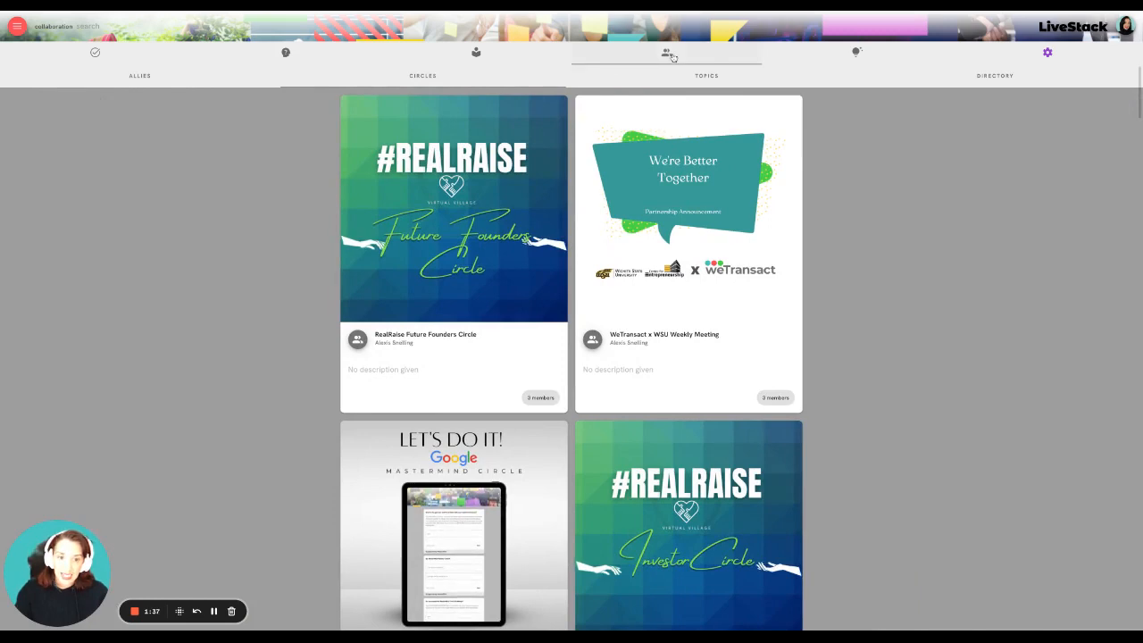
pyautogui.click(16, 28)
pyautogui.scroll(-5, 16, 29)
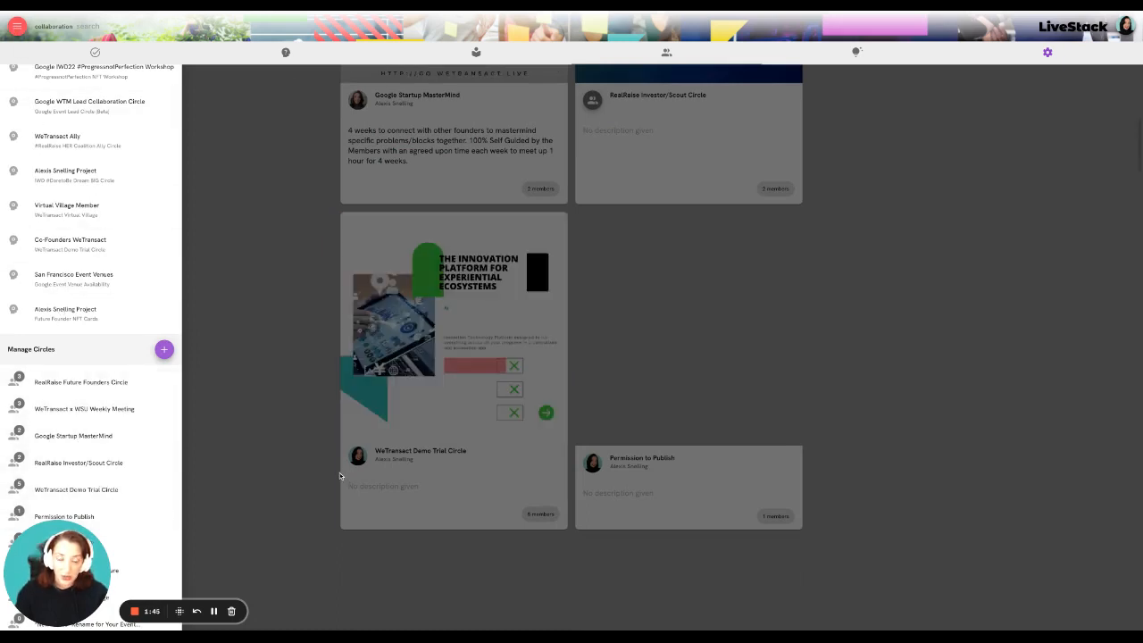
pyautogui.click(707, 342)
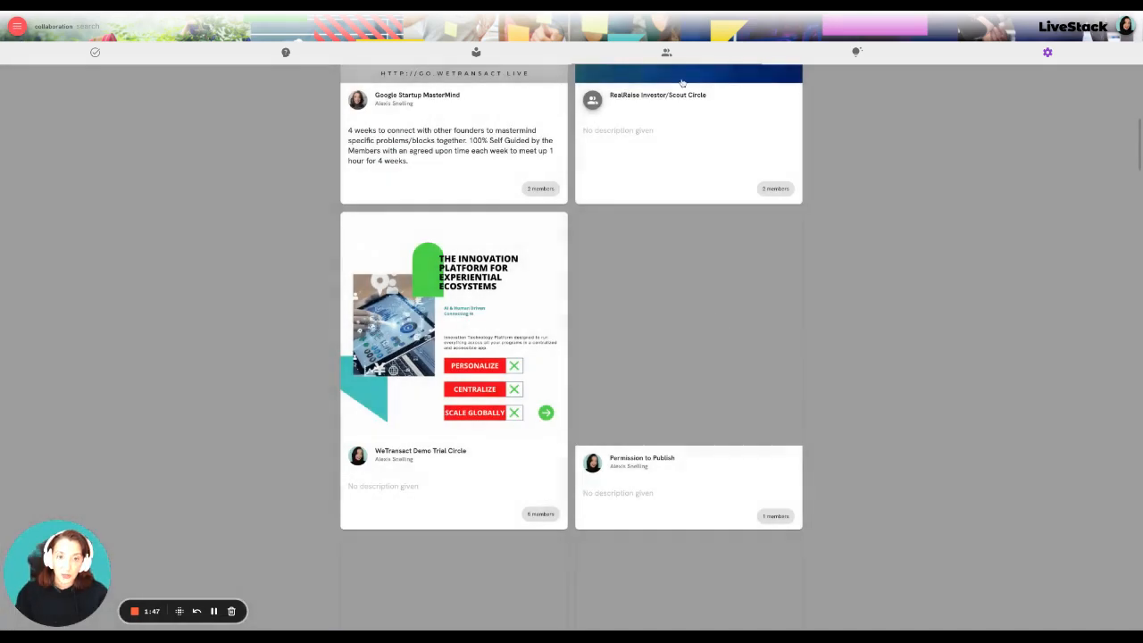
pyautogui.click(672, 54)
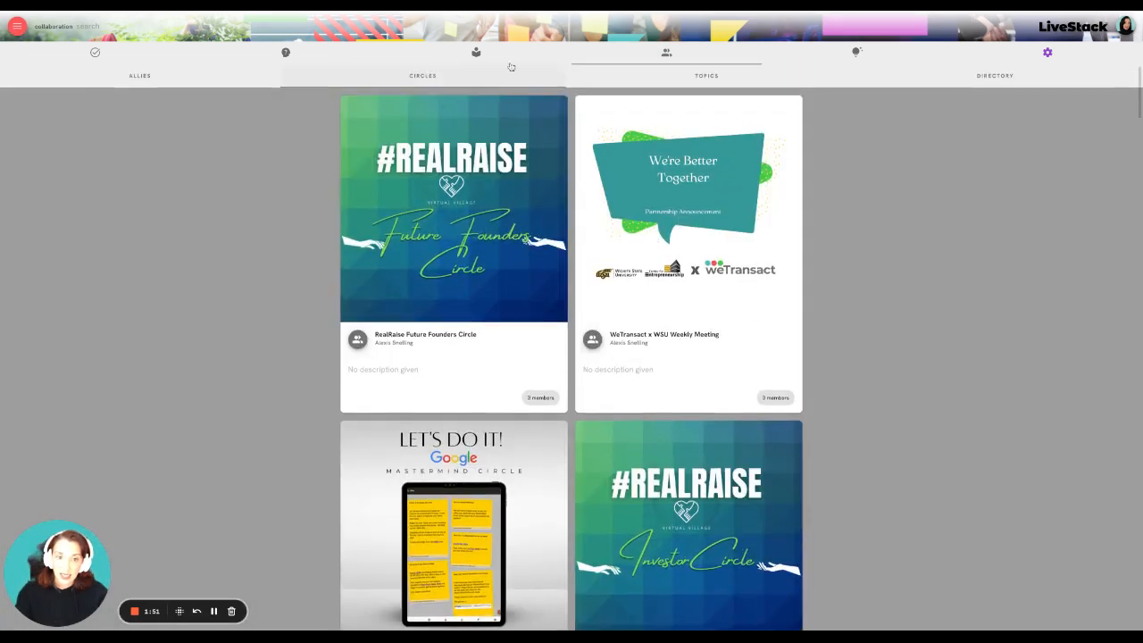
# Open the managed circle "New Circle" Rename for Your Event... for editing
pyautogui.click(17, 26)
pyautogui.scroll(-5, 77, 295)
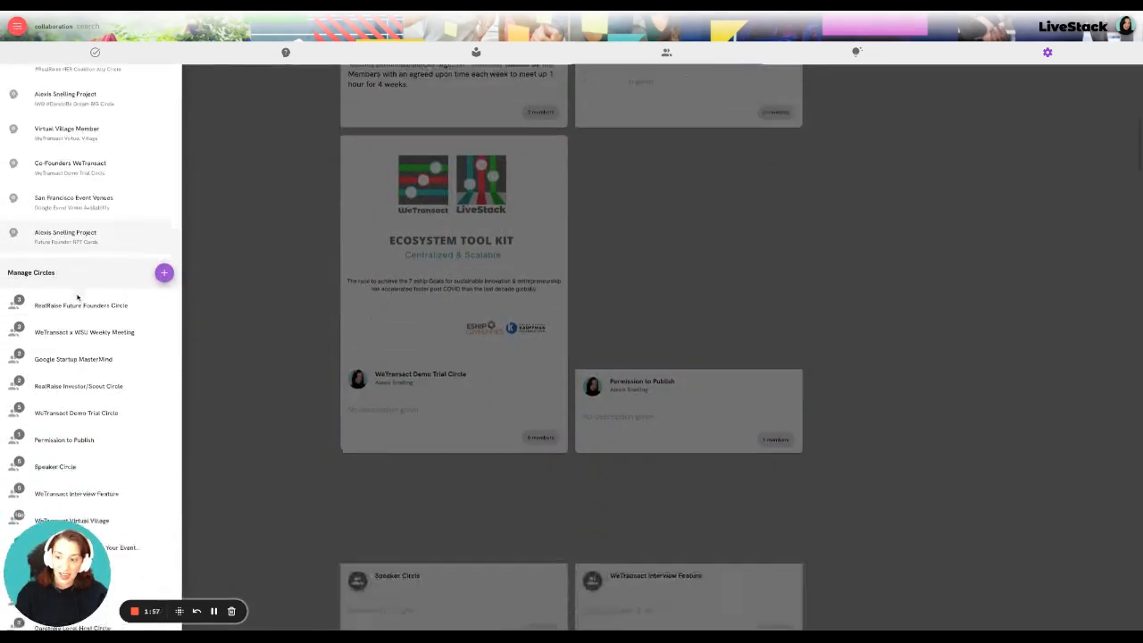
pyautogui.scroll(-2, 97, 377)
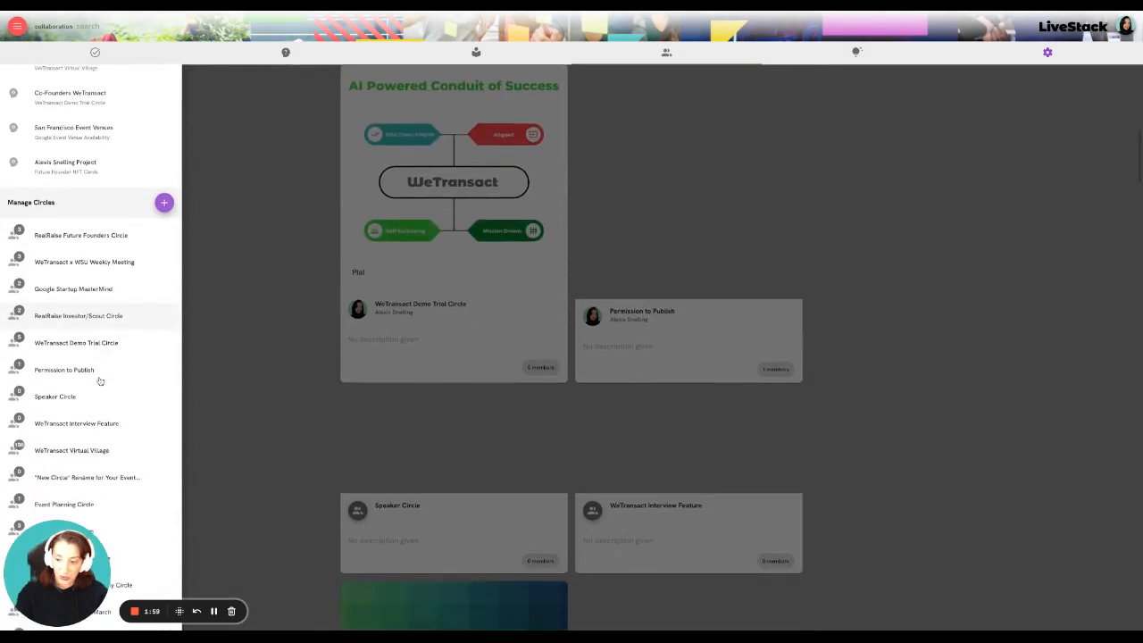
pyautogui.scroll(-2, 100, 381)
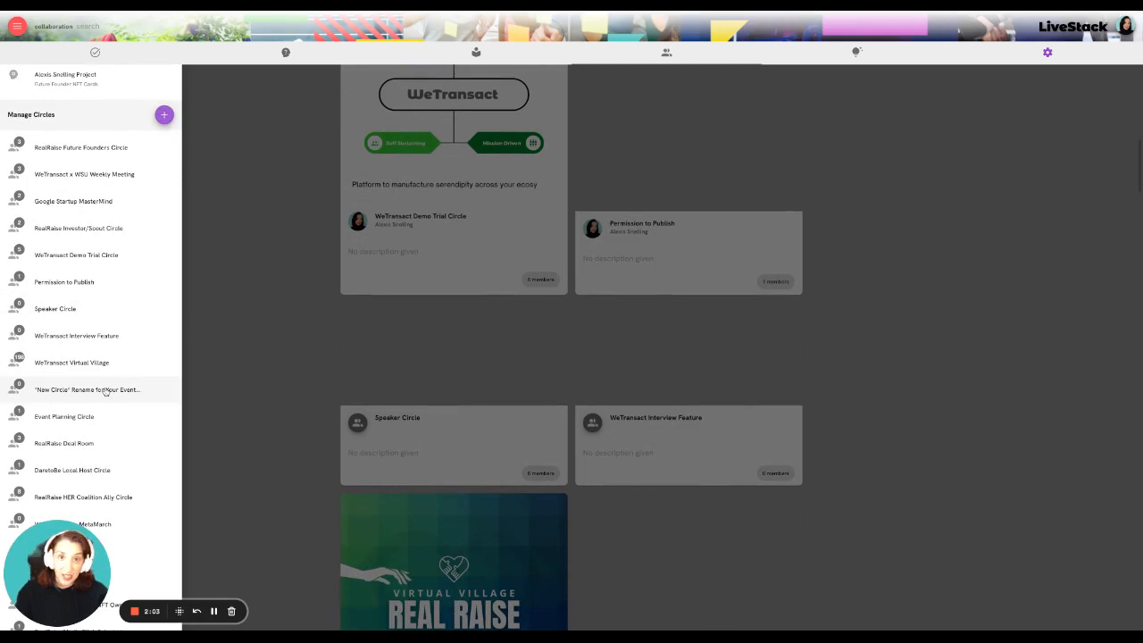
pyautogui.click(105, 391)
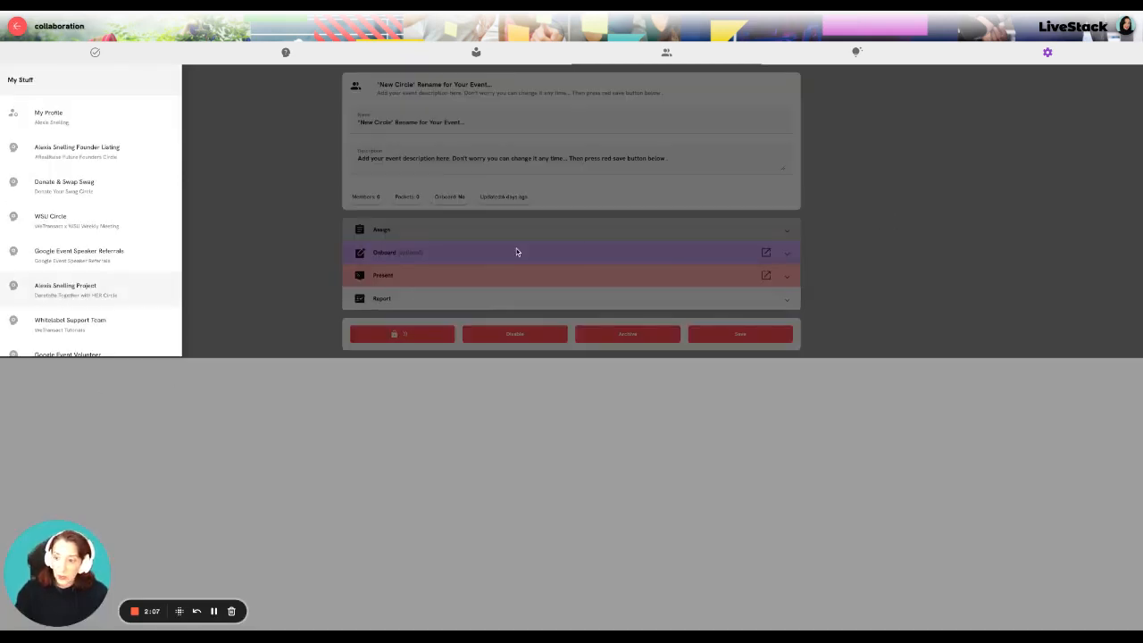
pyautogui.click(894, 150)
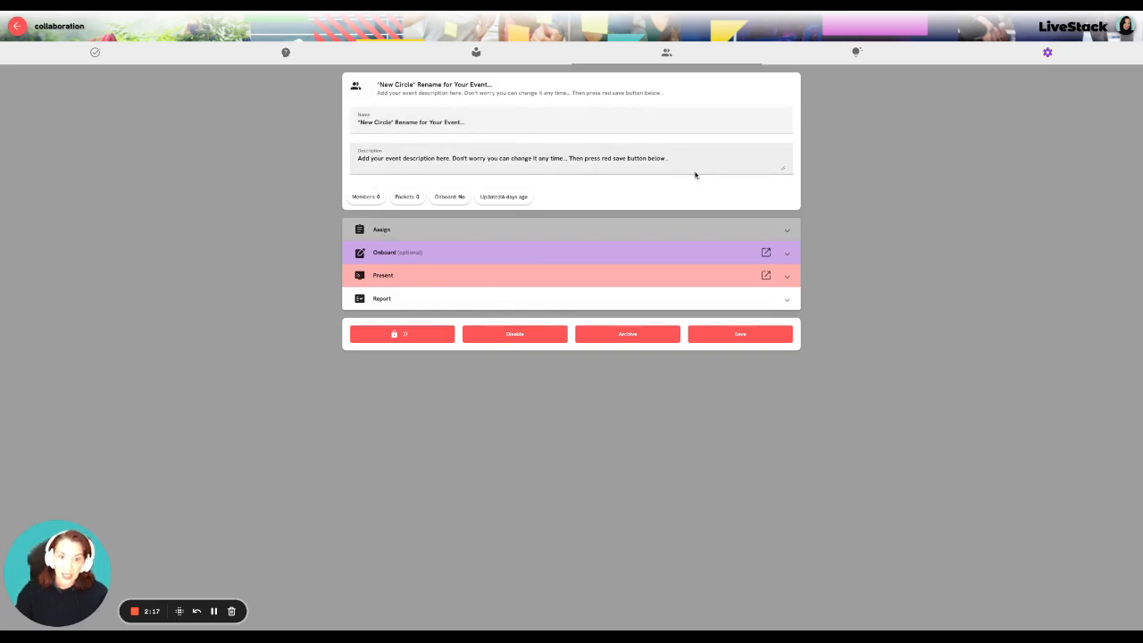
# Assign the packet Event Organizer: My Weekly Updates to the circle and save it
pyautogui.click(398, 235)
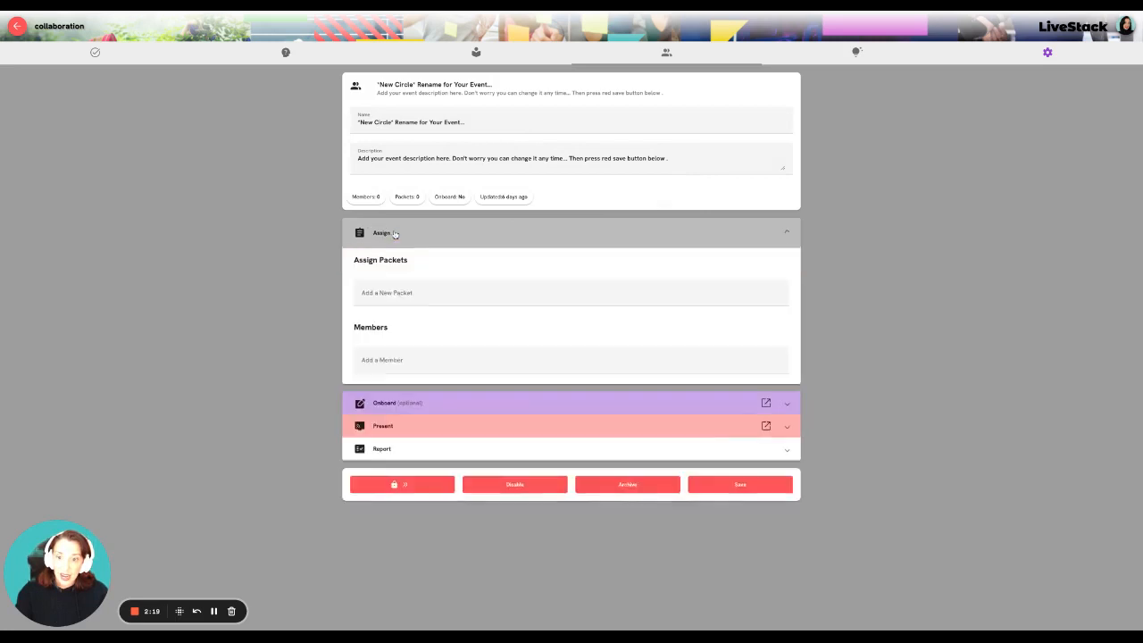
pyautogui.click(438, 296)
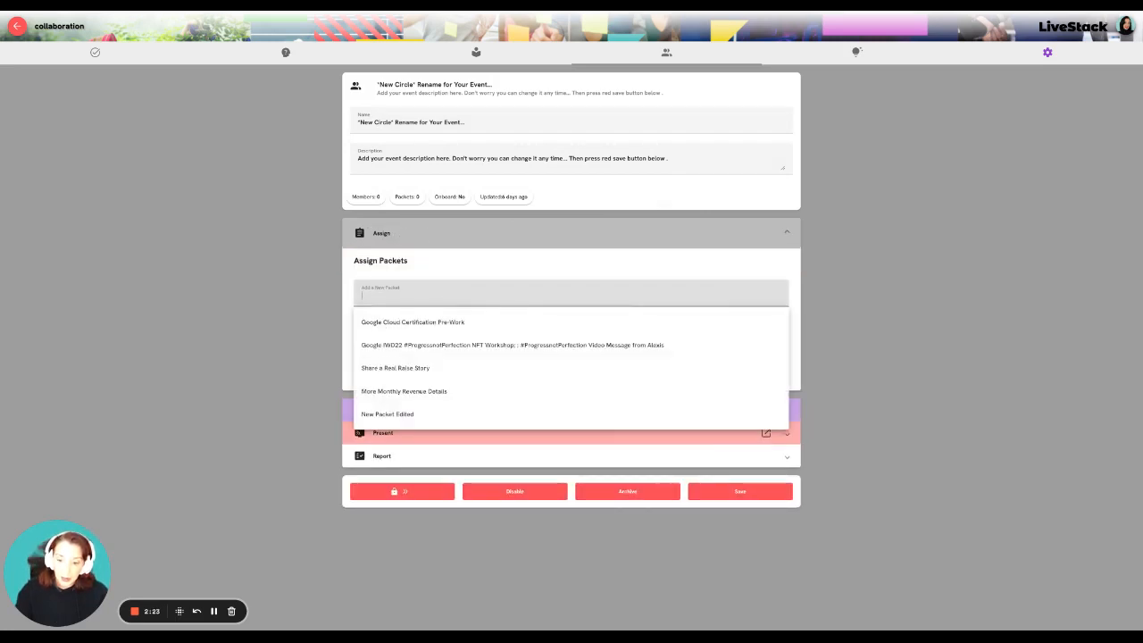
pyautogui.write('ent')
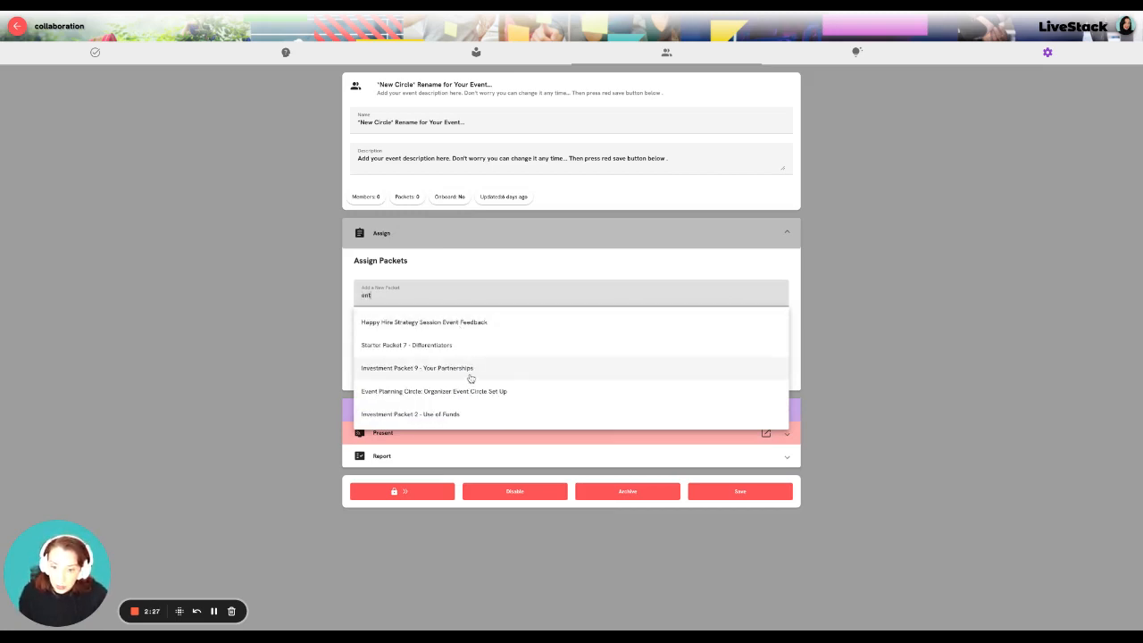
pyautogui.scroll(-1, 471, 379)
pyautogui.scroll(-3, 471, 379)
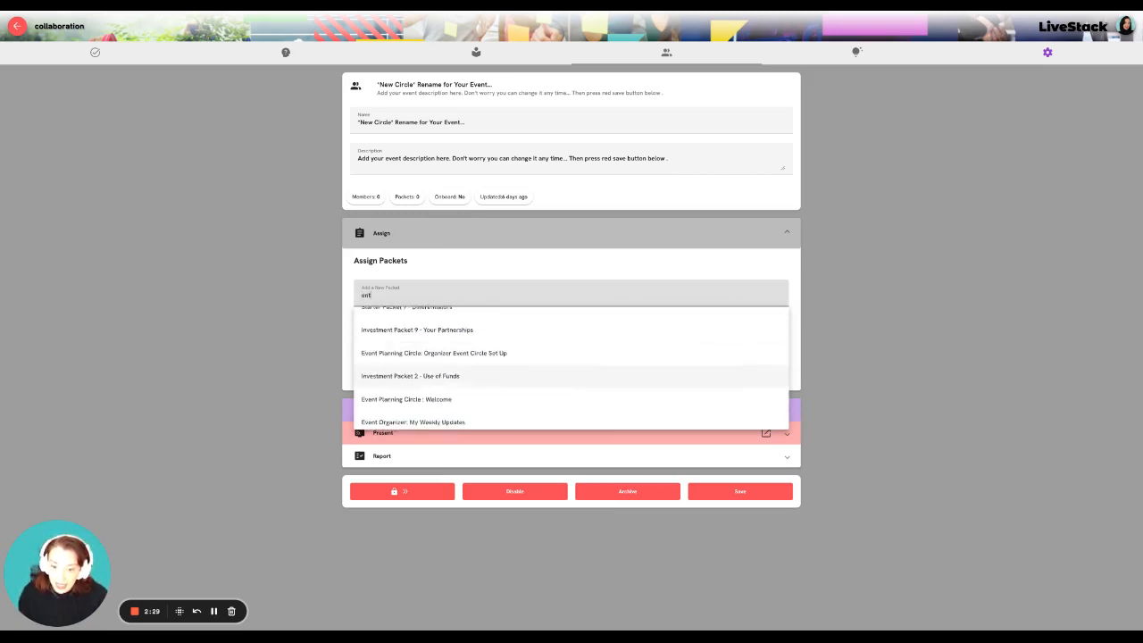
pyautogui.scroll(-3, 380, 377)
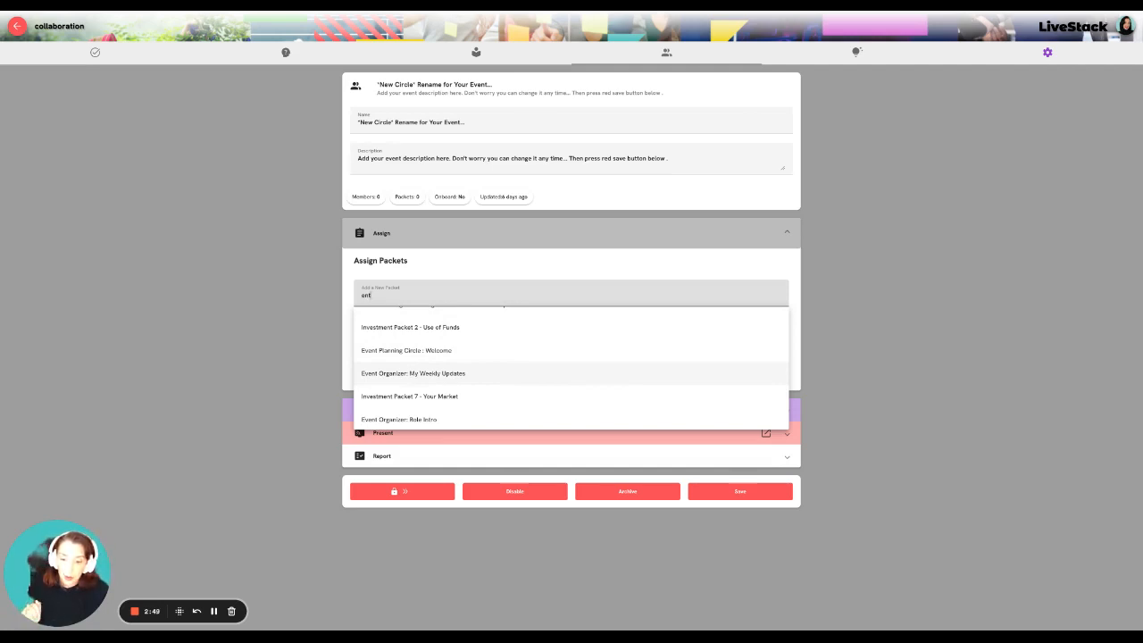
pyautogui.click(431, 373)
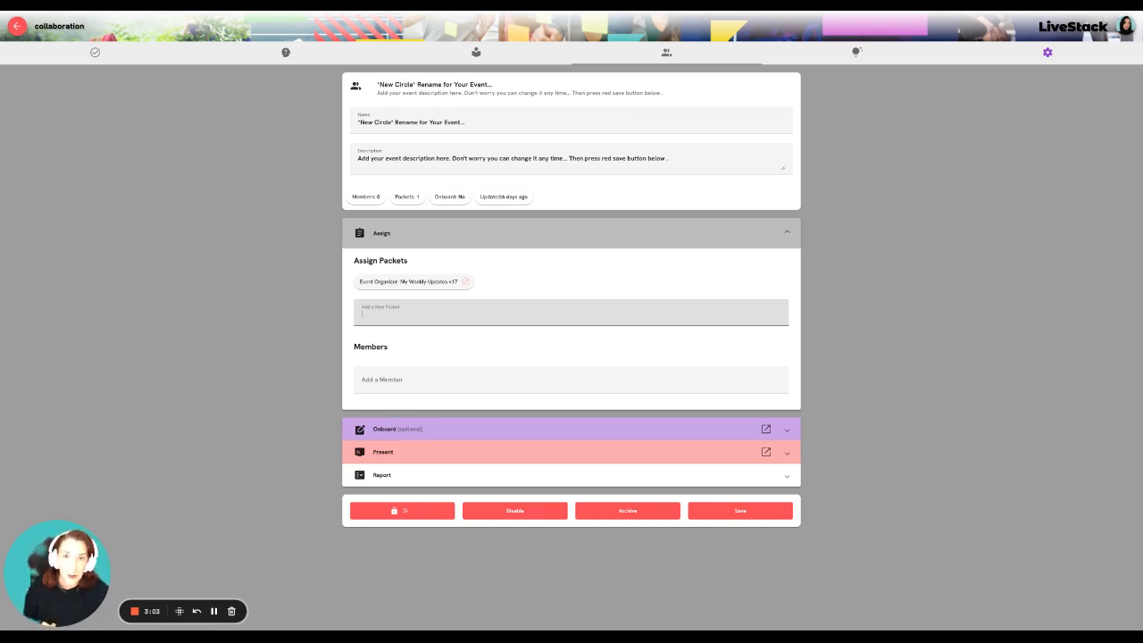
pyautogui.click(742, 512)
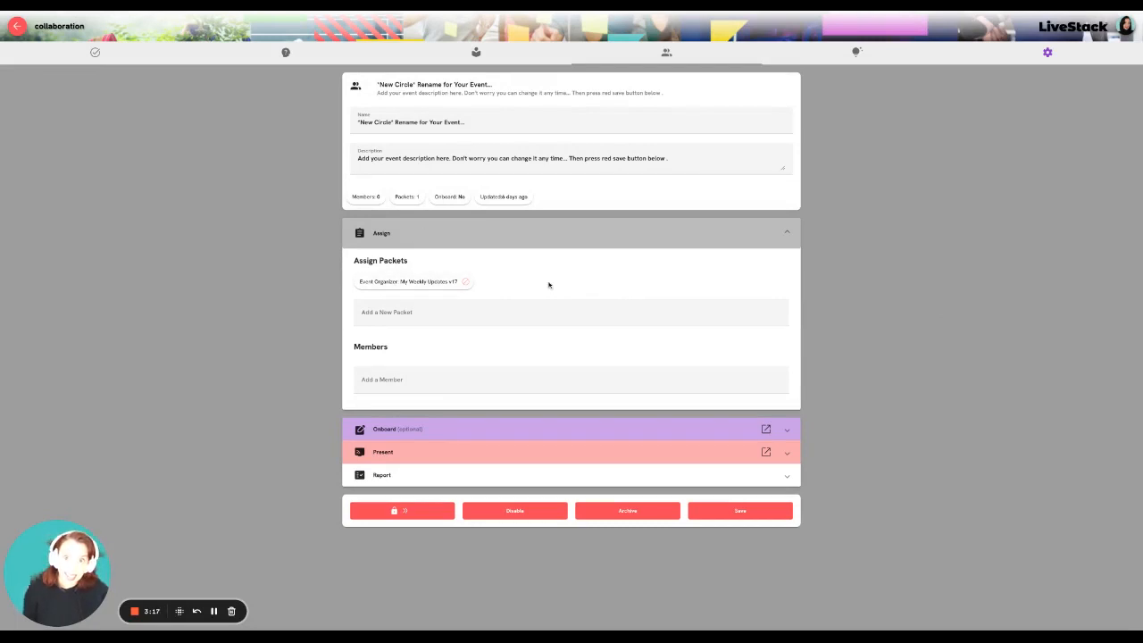
# Look at where members are added to the circle, then collapse the Assign section
pyautogui.click(385, 379)
pyautogui.click(434, 349)
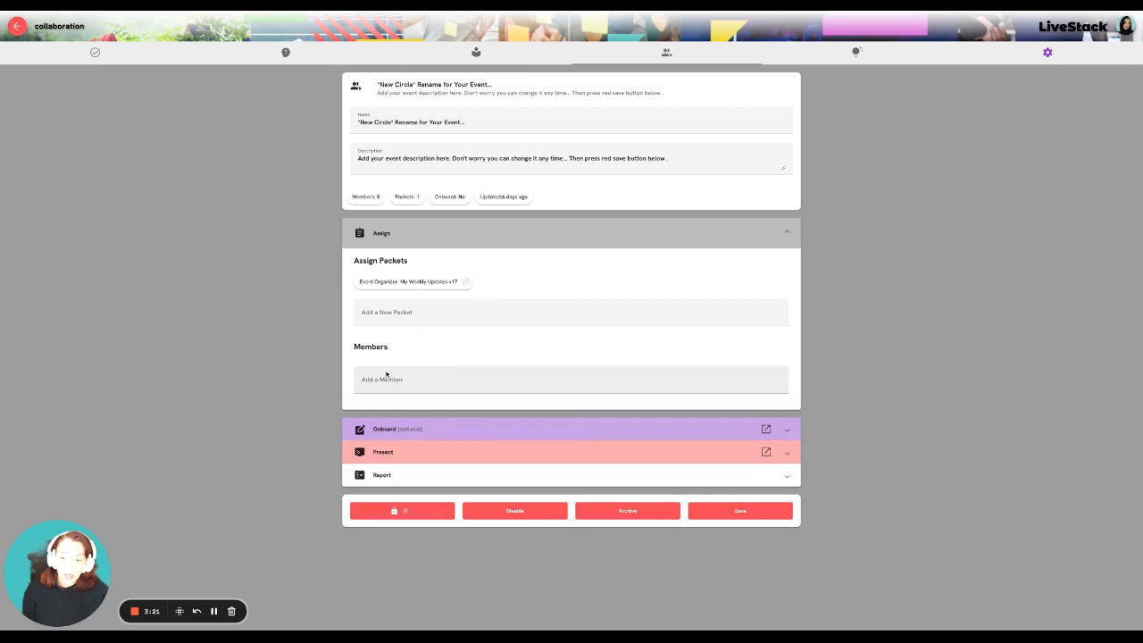
pyautogui.click(375, 234)
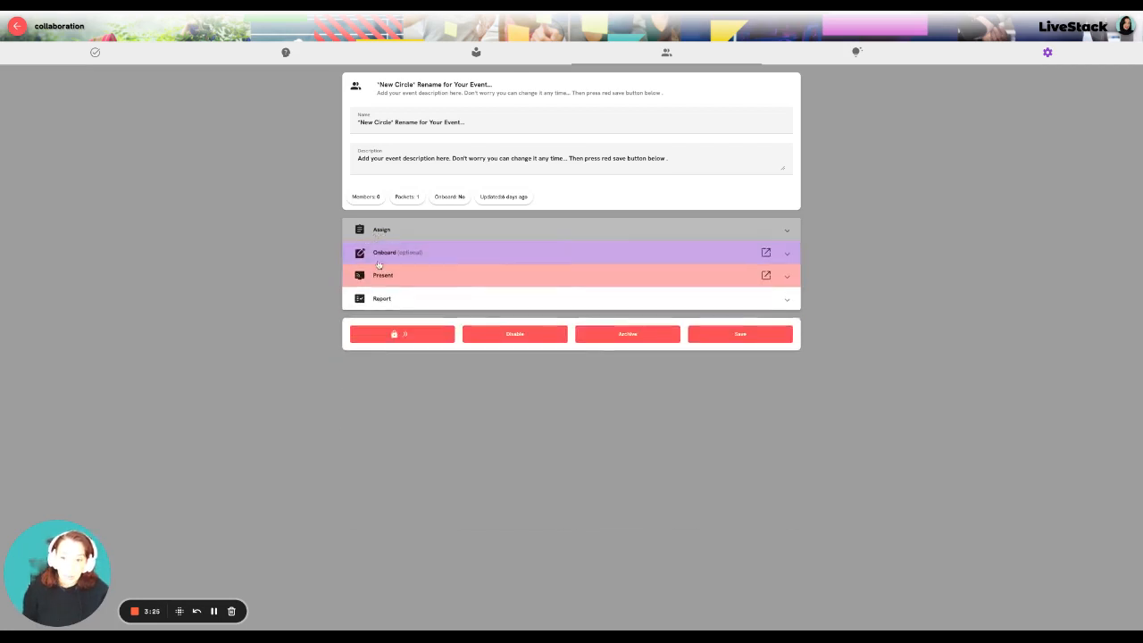
# Set the ending of the circle's onboarding page URL to createyoururl
pyautogui.click(383, 255)
pyautogui.click(385, 313)
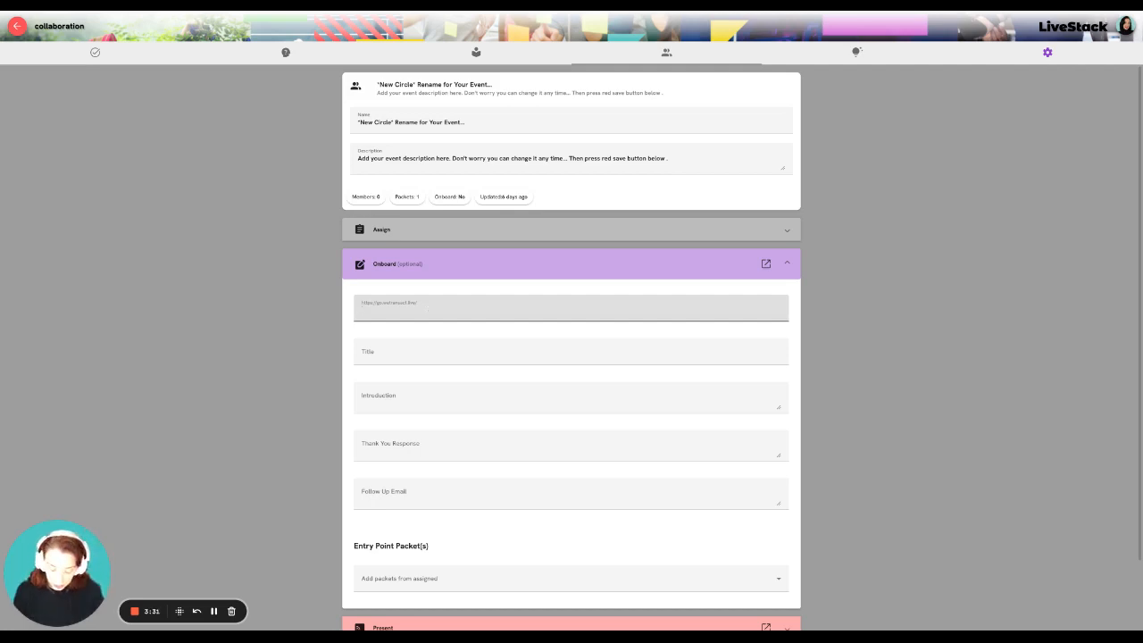
pyautogui.write('crea')
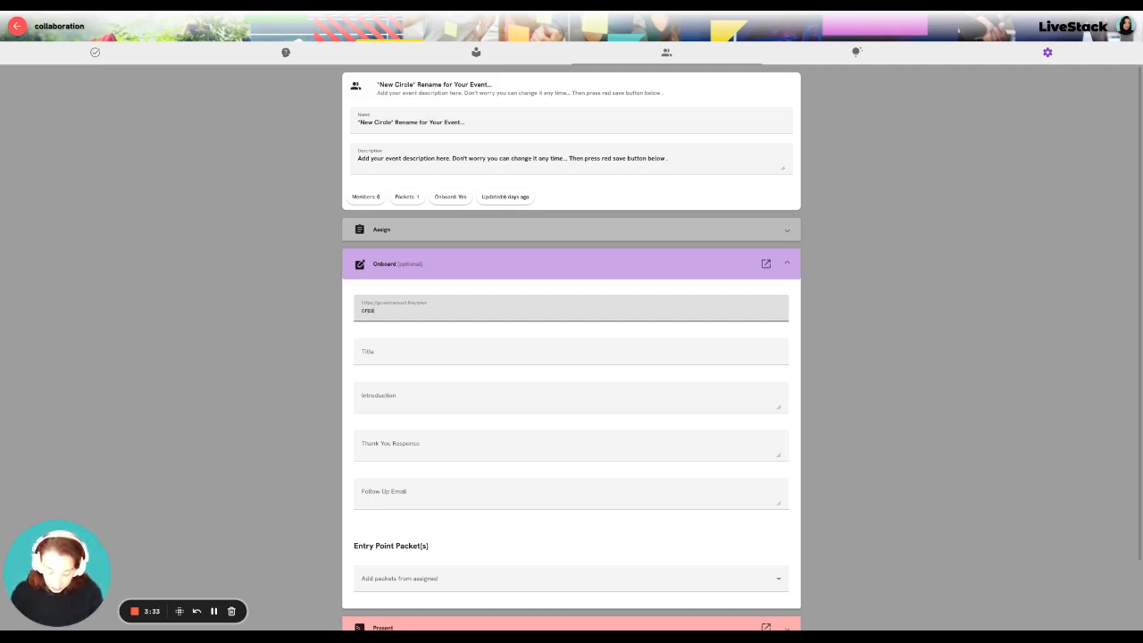
pyautogui.write('teyoururl')
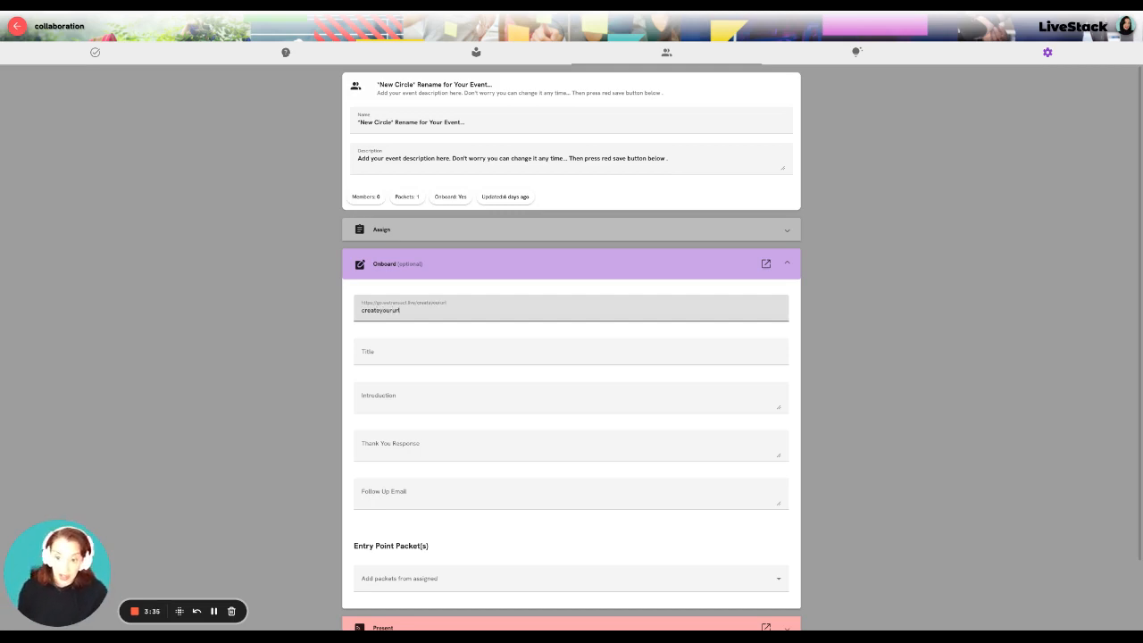
# Expand the Assign section again and review its Members area alongside the onboarding URL
pyautogui.click(399, 346)
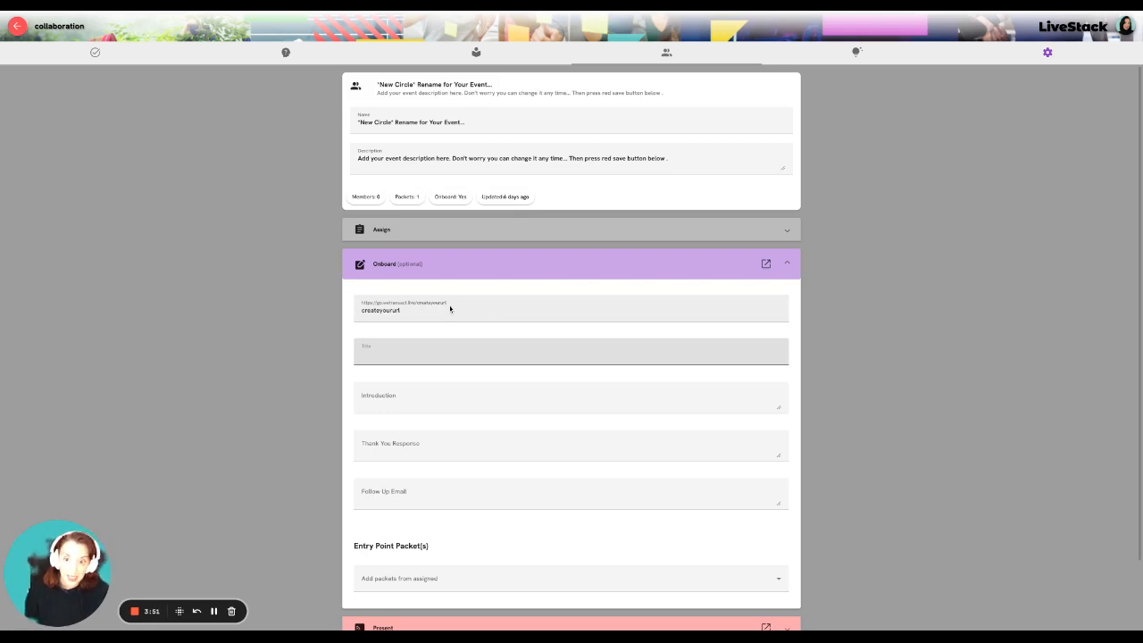
pyautogui.click(403, 232)
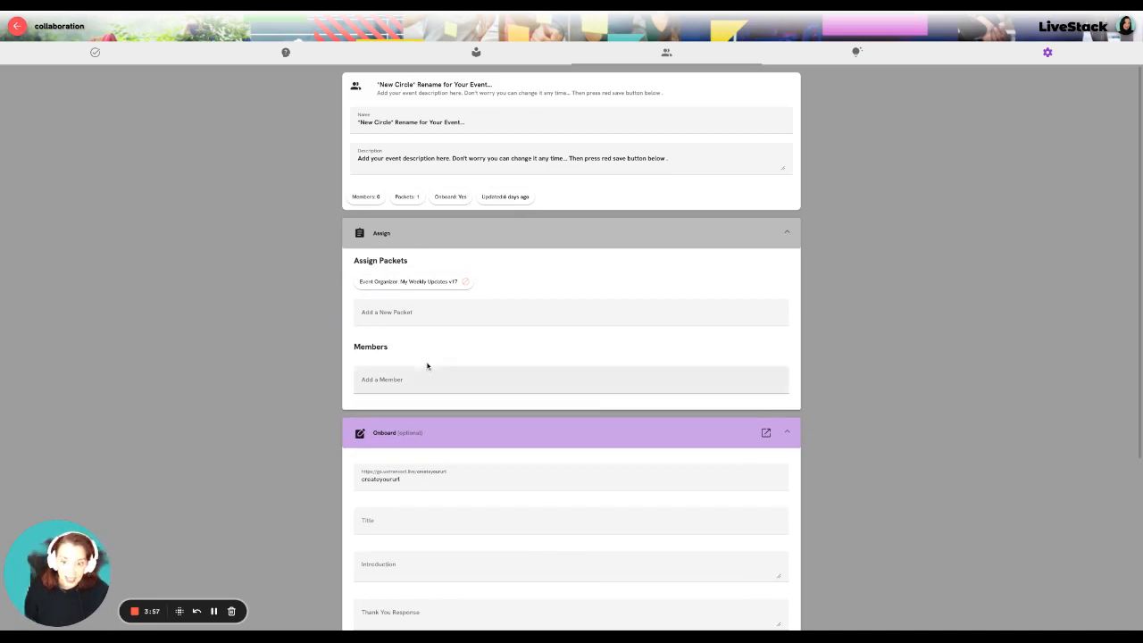
pyautogui.scroll(-2, 422, 459)
pyautogui.click(432, 302)
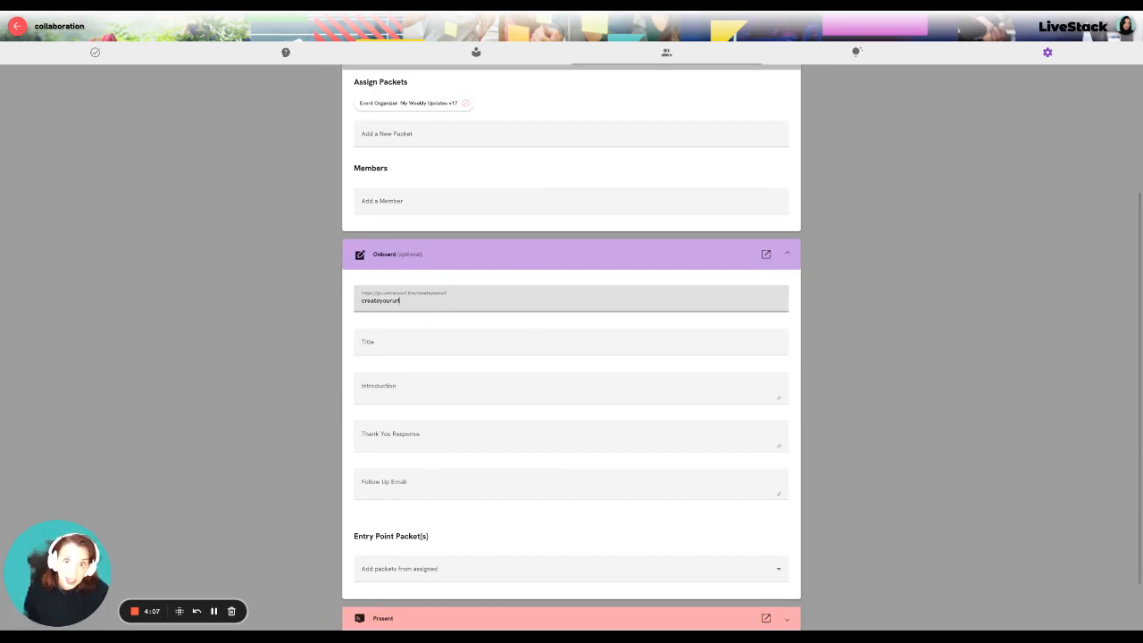
pyautogui.click(389, 176)
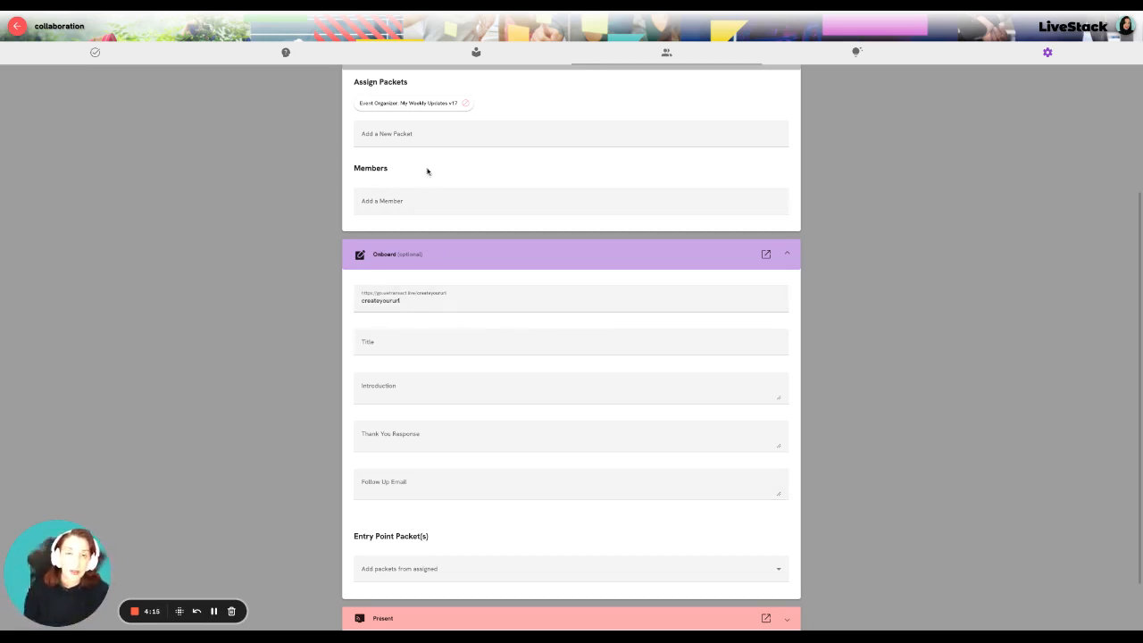
pyautogui.click(414, 301)
pyautogui.doubleClick(415, 301)
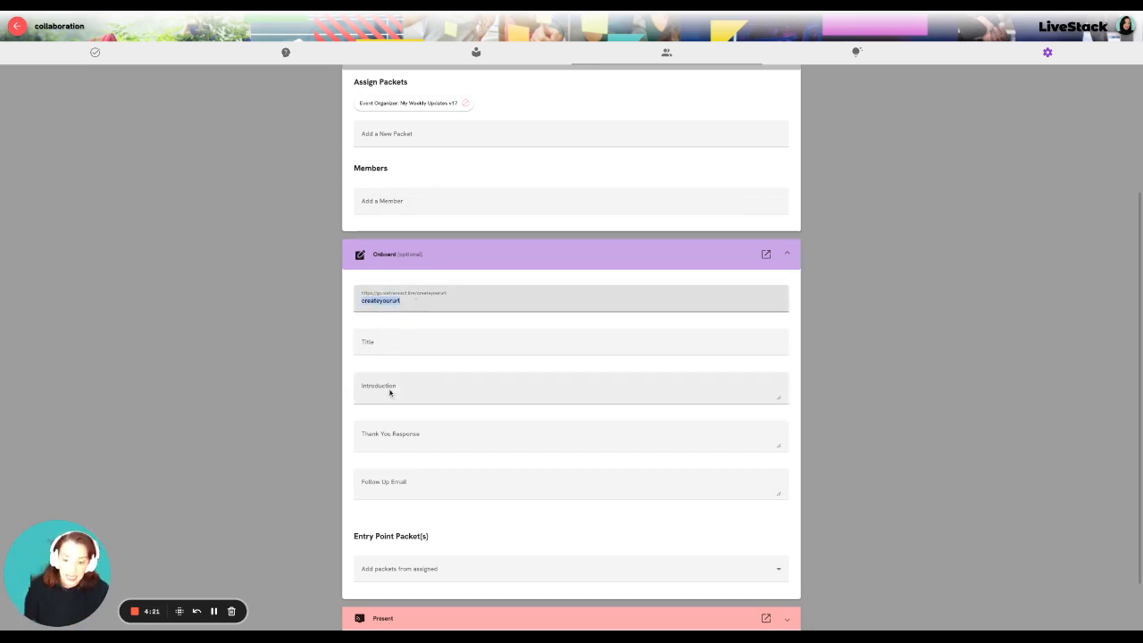
# Look over the onboarding page's text fields, focusing on the Introduction and Thank You Response
pyautogui.scroll(-1, 394, 441)
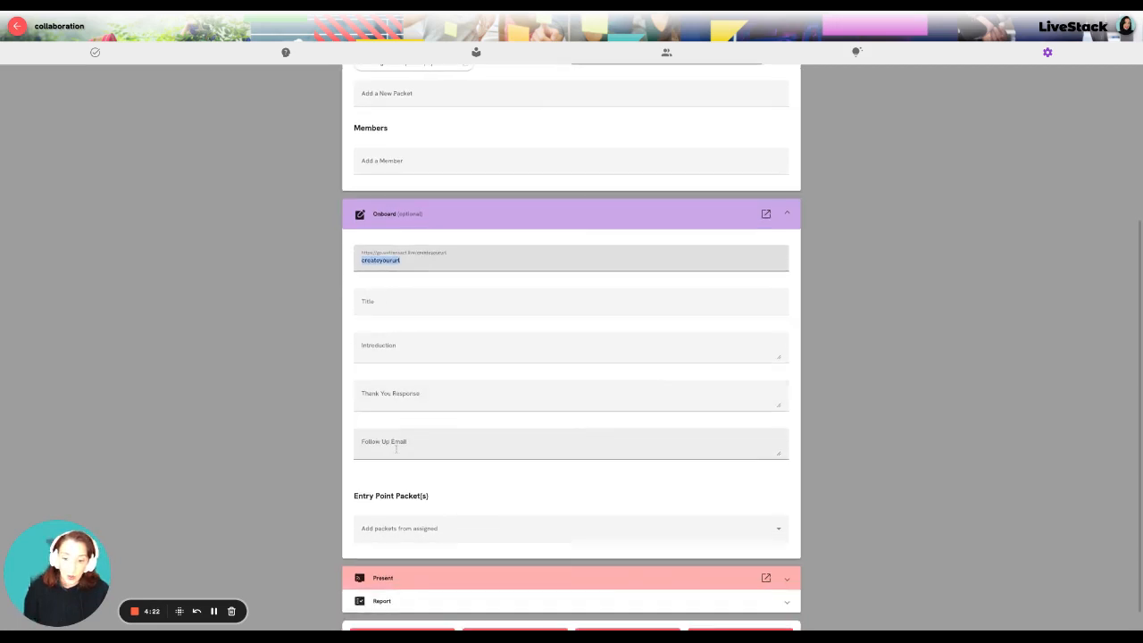
pyautogui.scroll(-1, 397, 449)
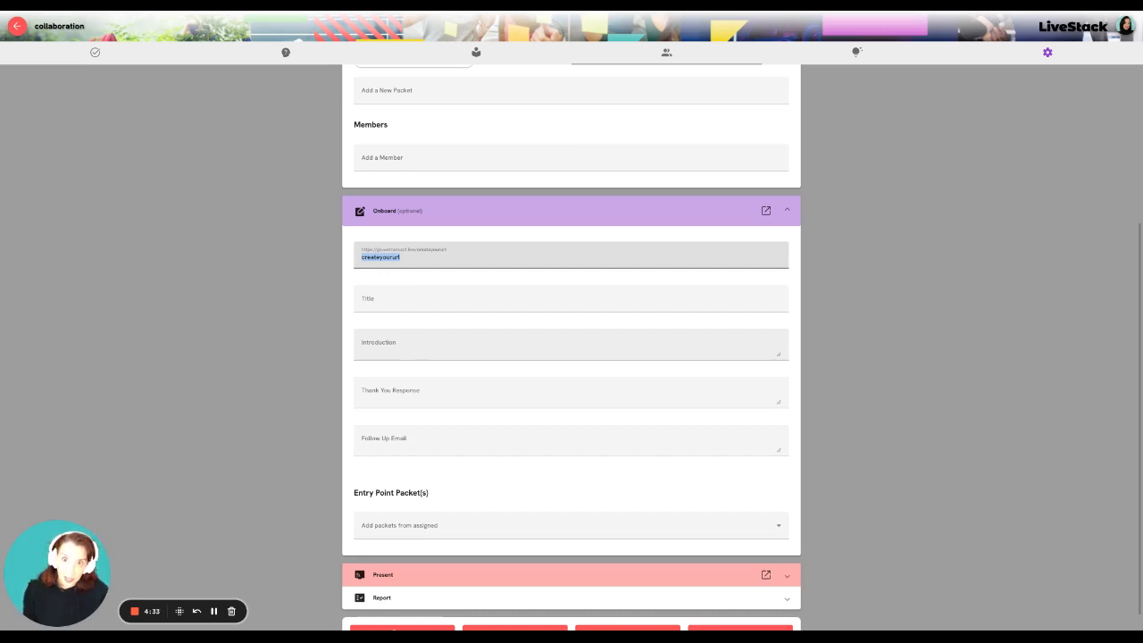
pyautogui.click(380, 342)
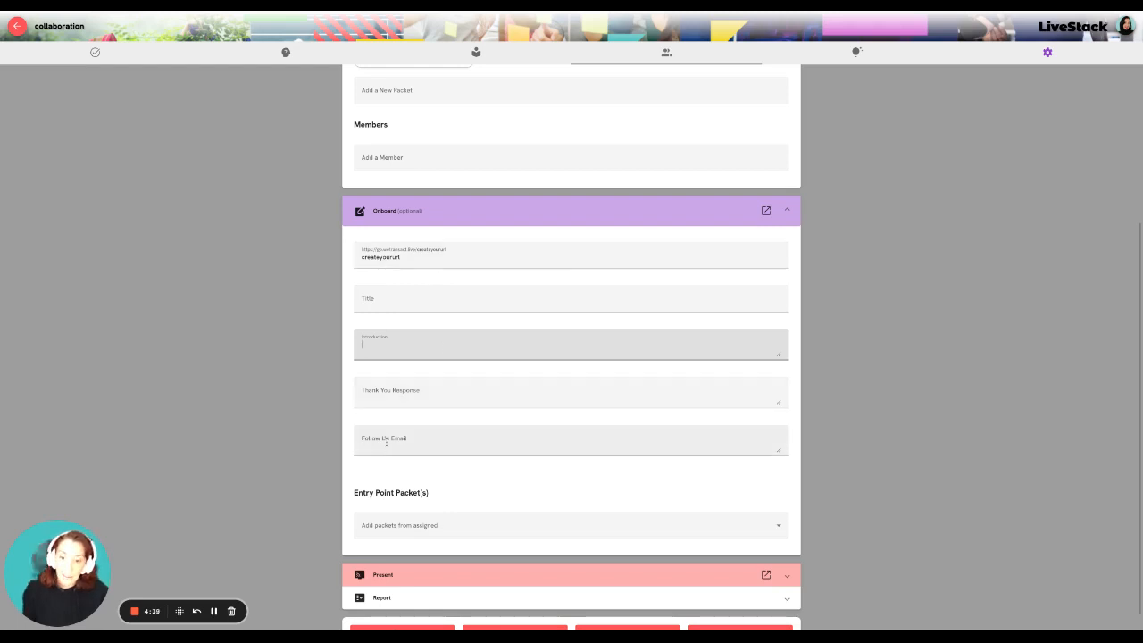
pyautogui.click(382, 390)
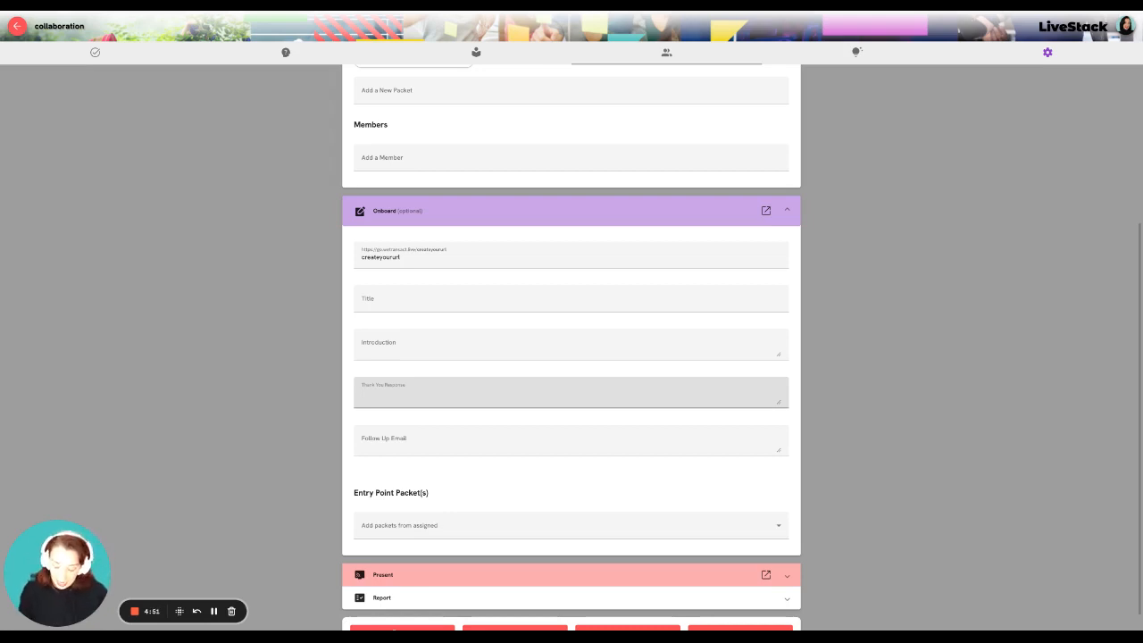
pyautogui.click(377, 441)
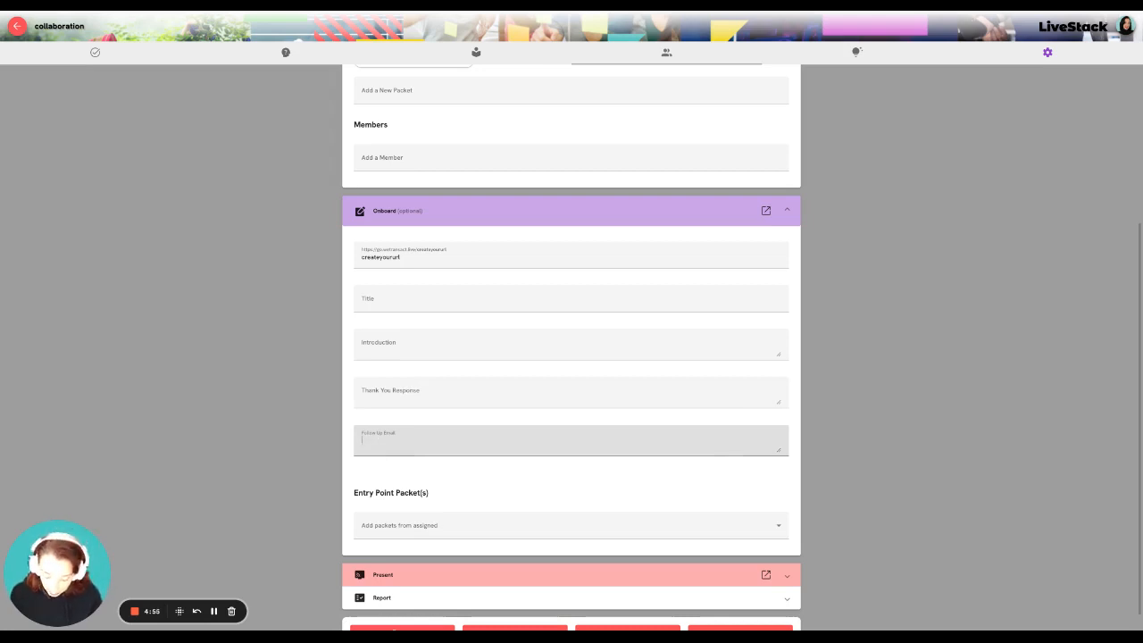
pyautogui.write('Welcom')
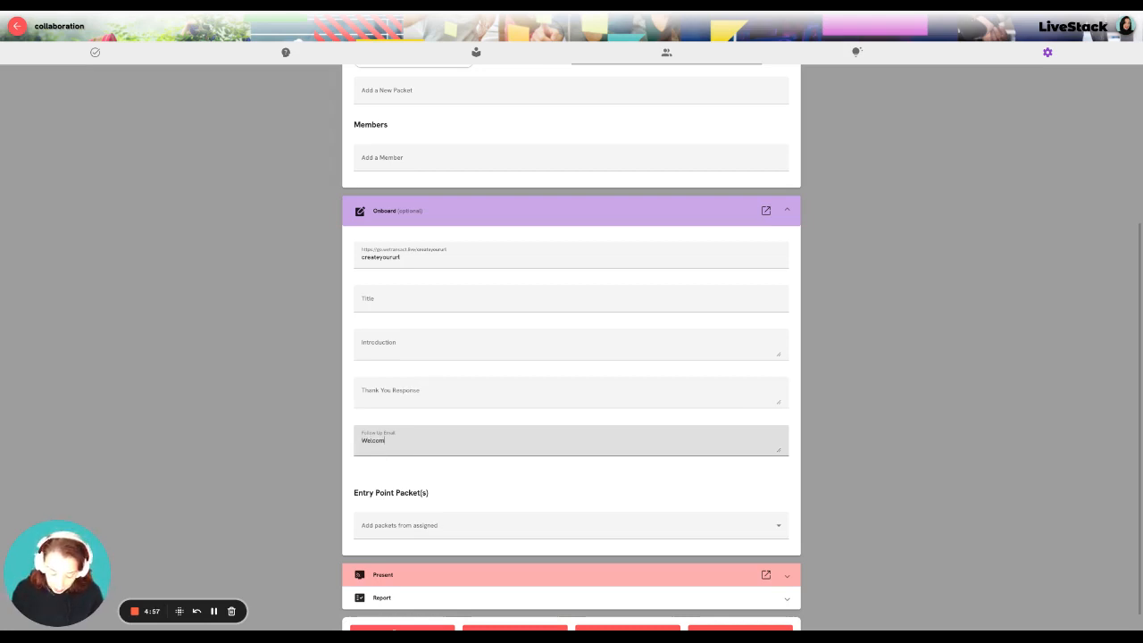
pyautogui.write('e to the circle!')
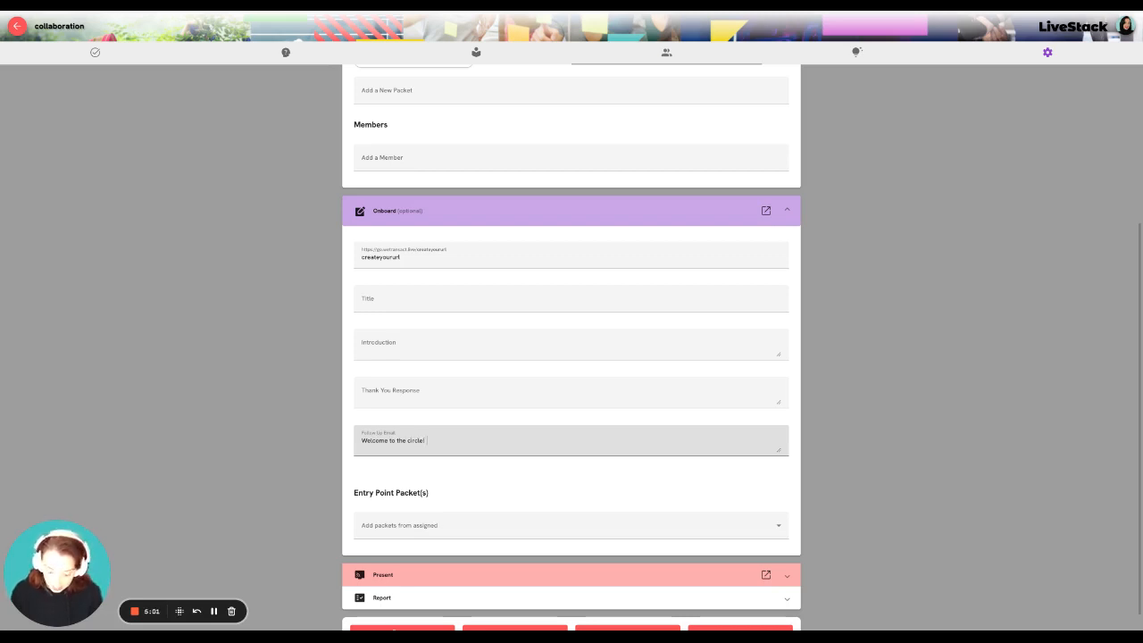
pyautogui.write(' Login')
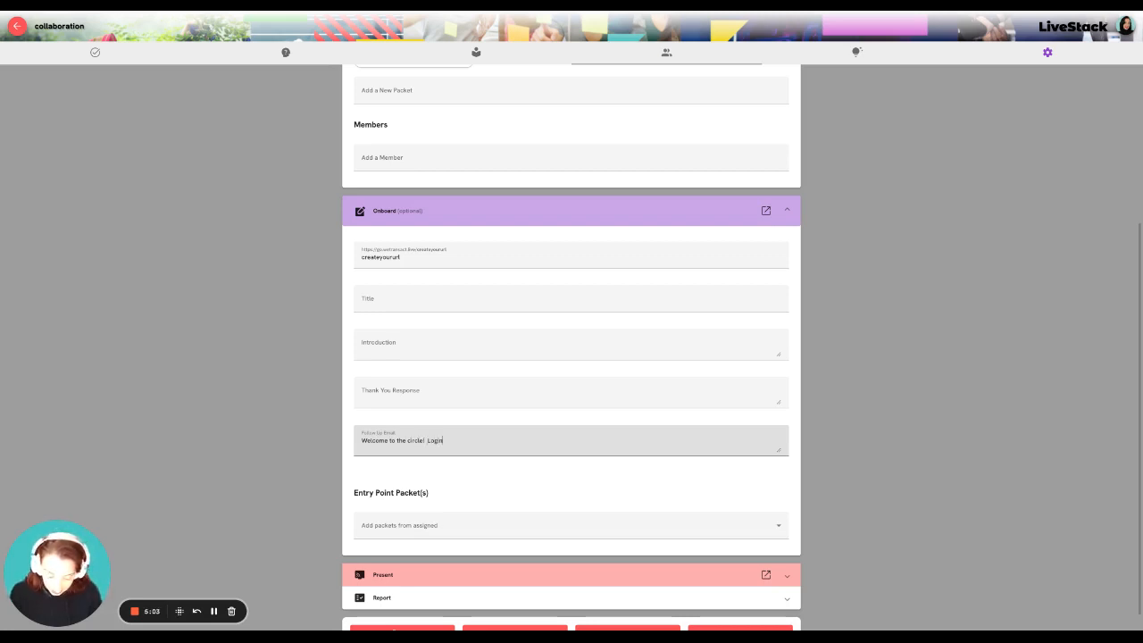
pyautogui.write(' here now ')
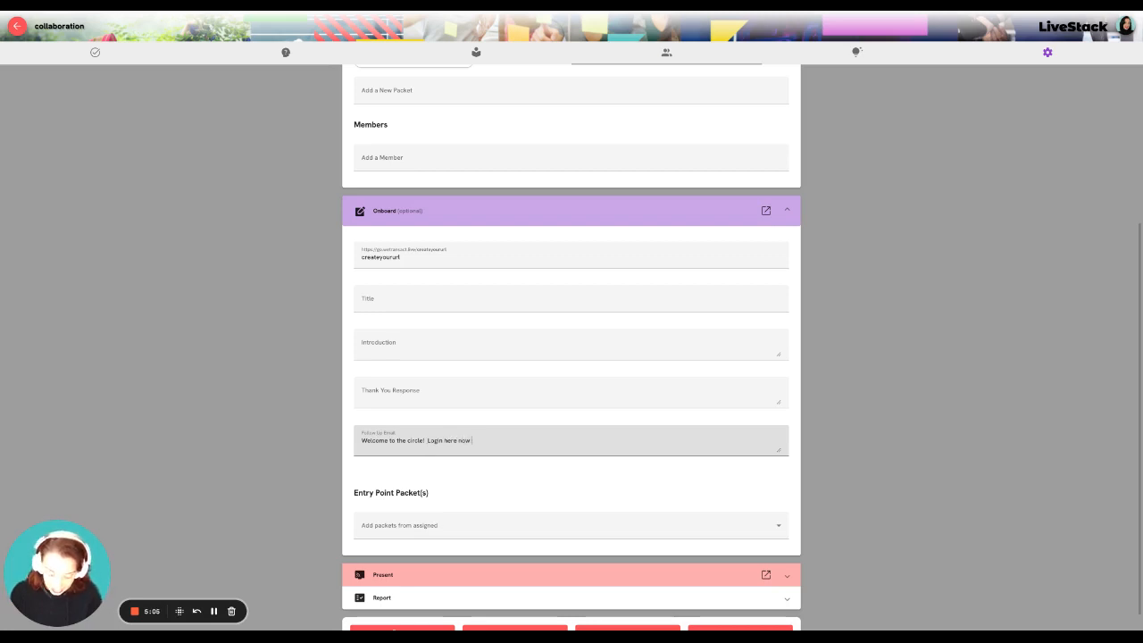
pyautogui.write('for your fir')
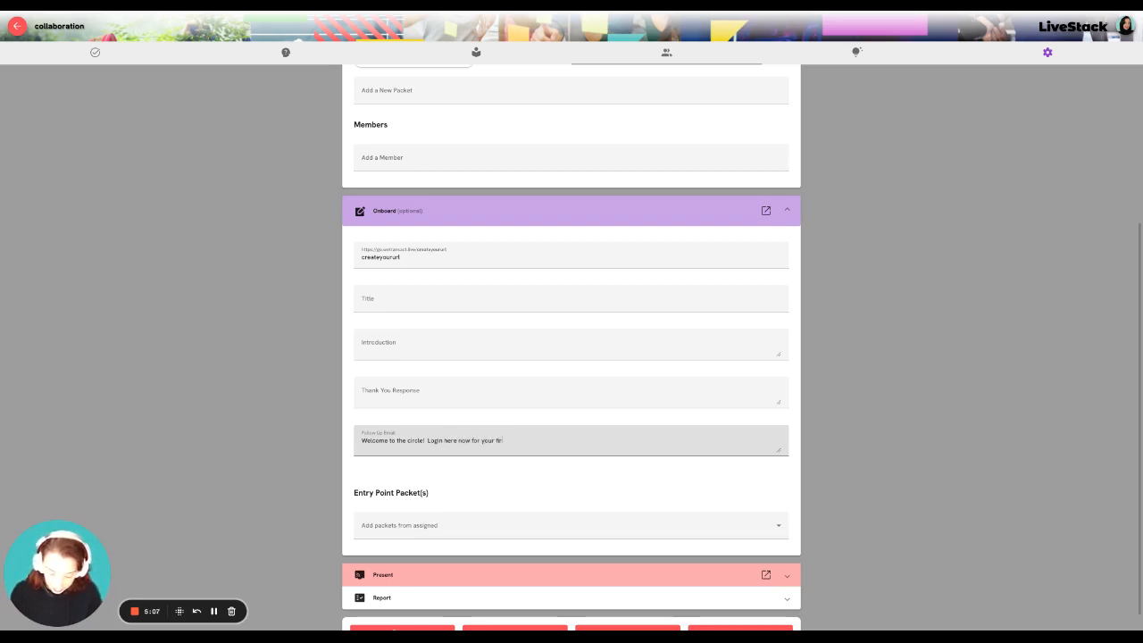
pyautogui.write('st tasks')
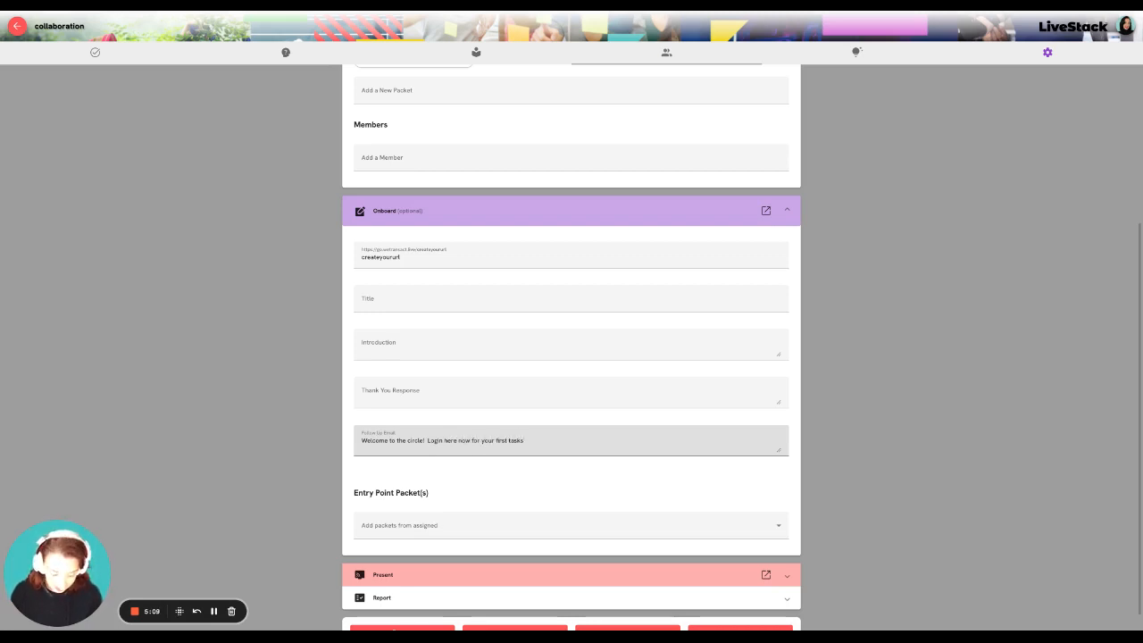
pyautogui.write('>>>')
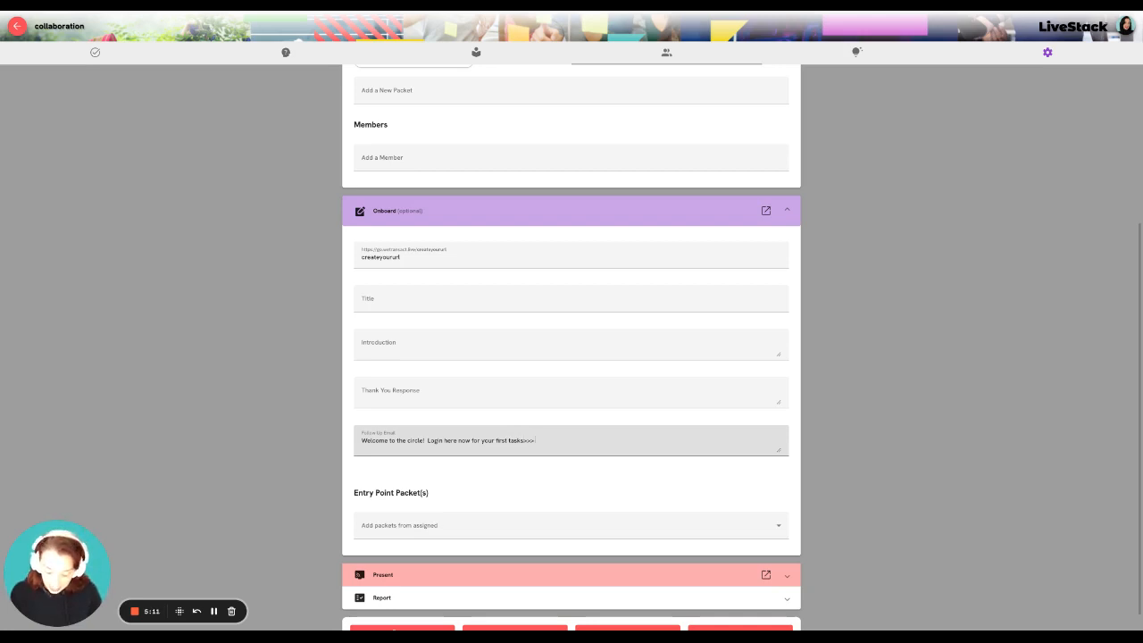
pyautogui.write(' http://w')
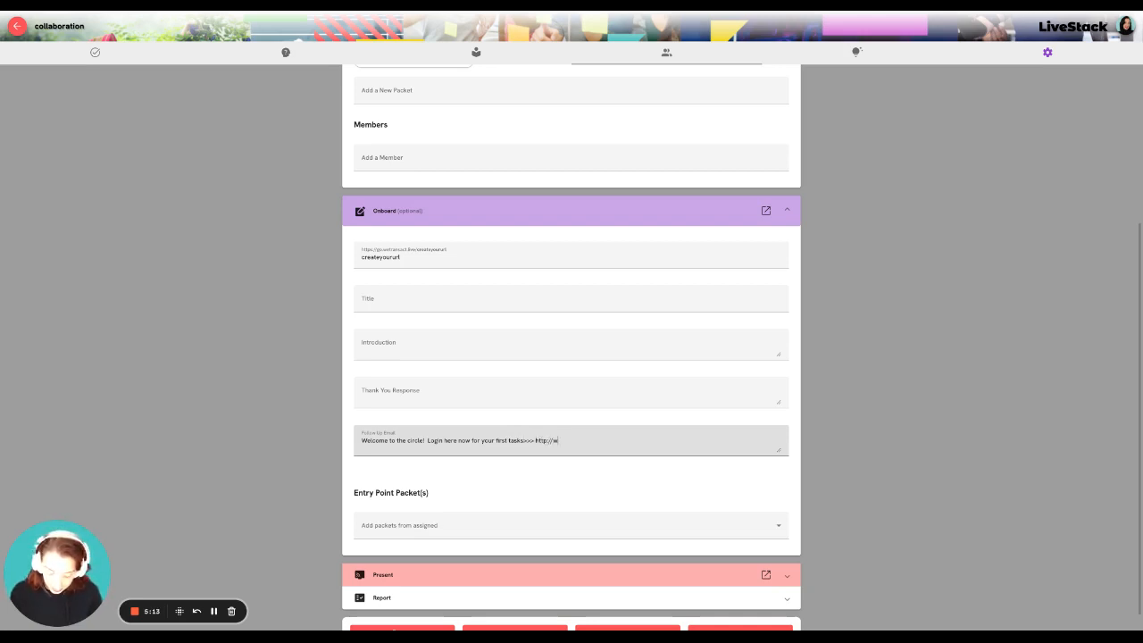
pyautogui.write('etransact.l')
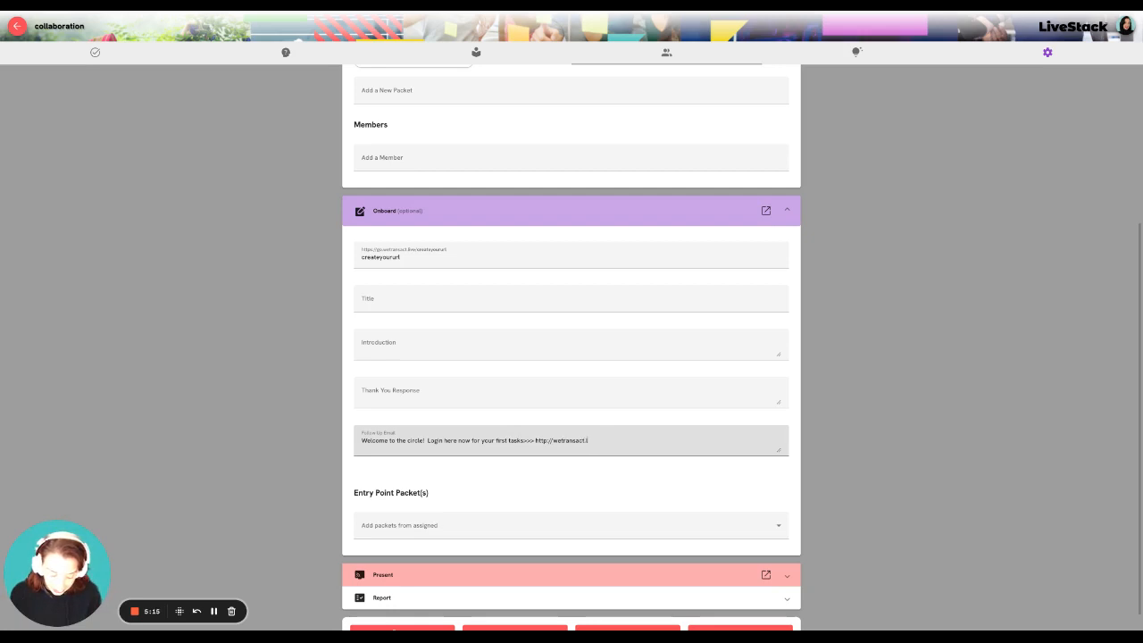
pyautogui.write('ive')
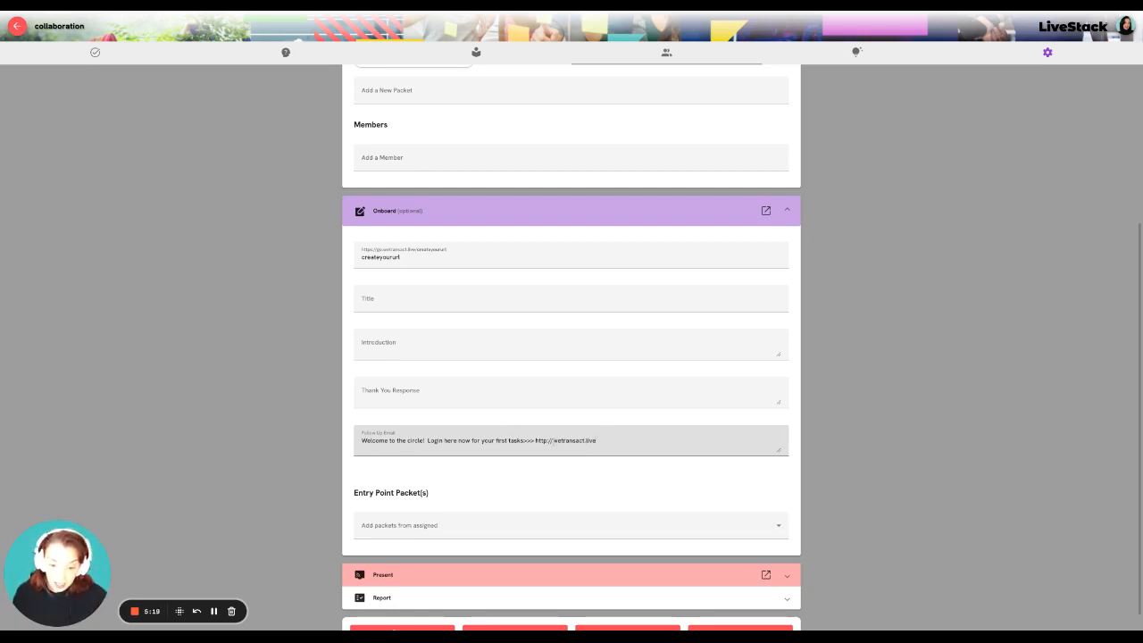
pyautogui.write('go.')
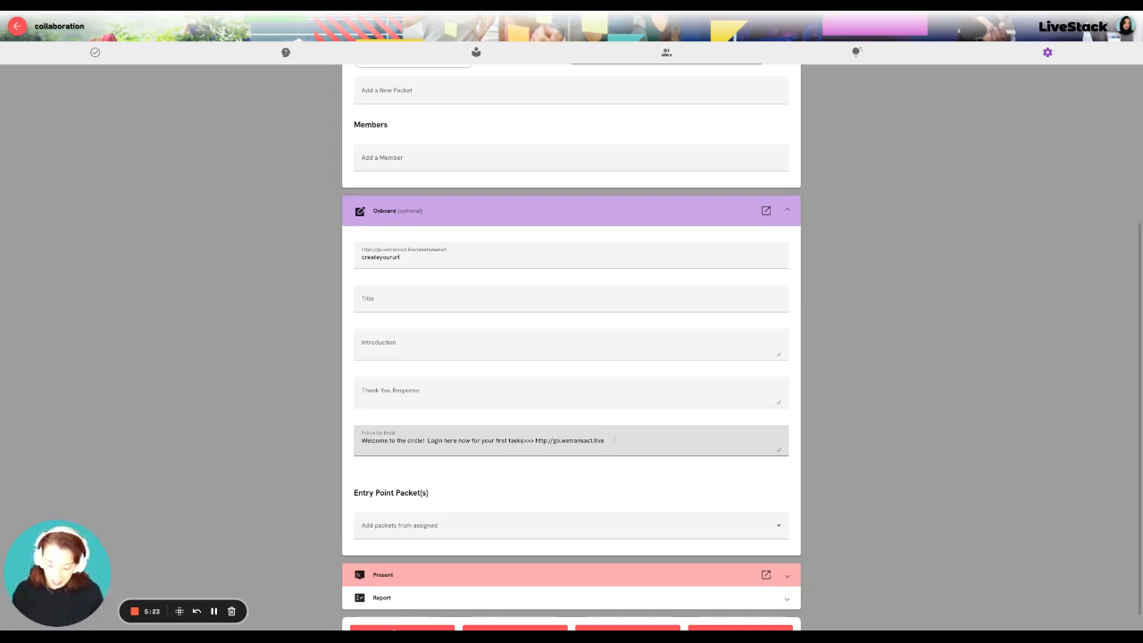
# Add the two-line sign-off "Gratitude, Your Team" to the end of the follow-up email
pyautogui.hotkey('ctrl', 'a')
pyautogui.write('Gratitude')
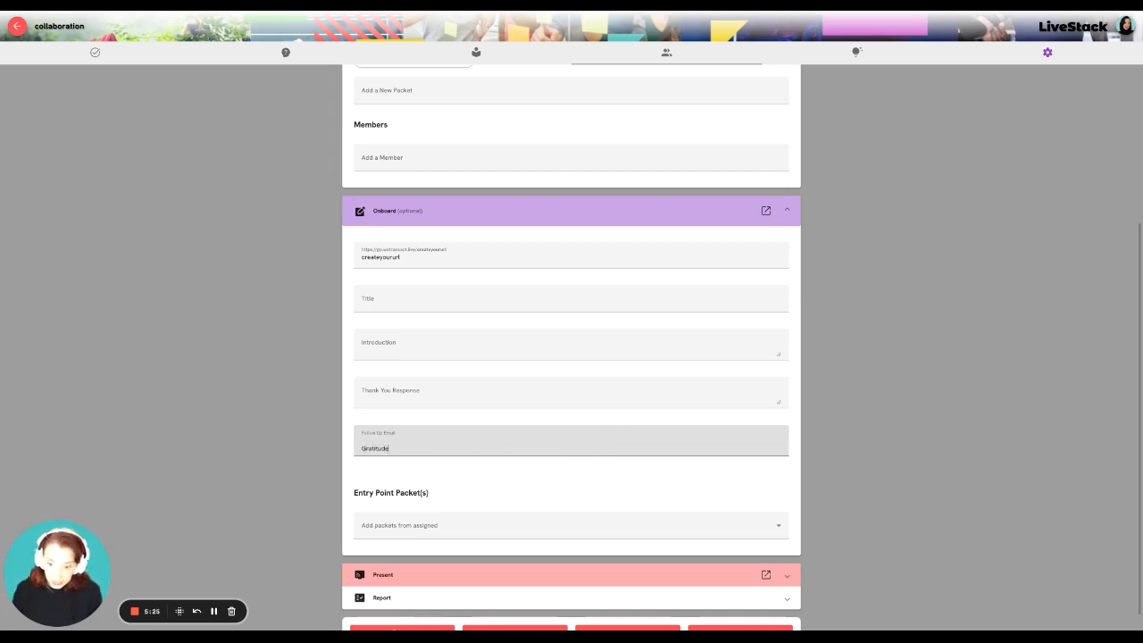
pyautogui.write(',')
pyautogui.press('Return')
pyautogui.write('Your Team')
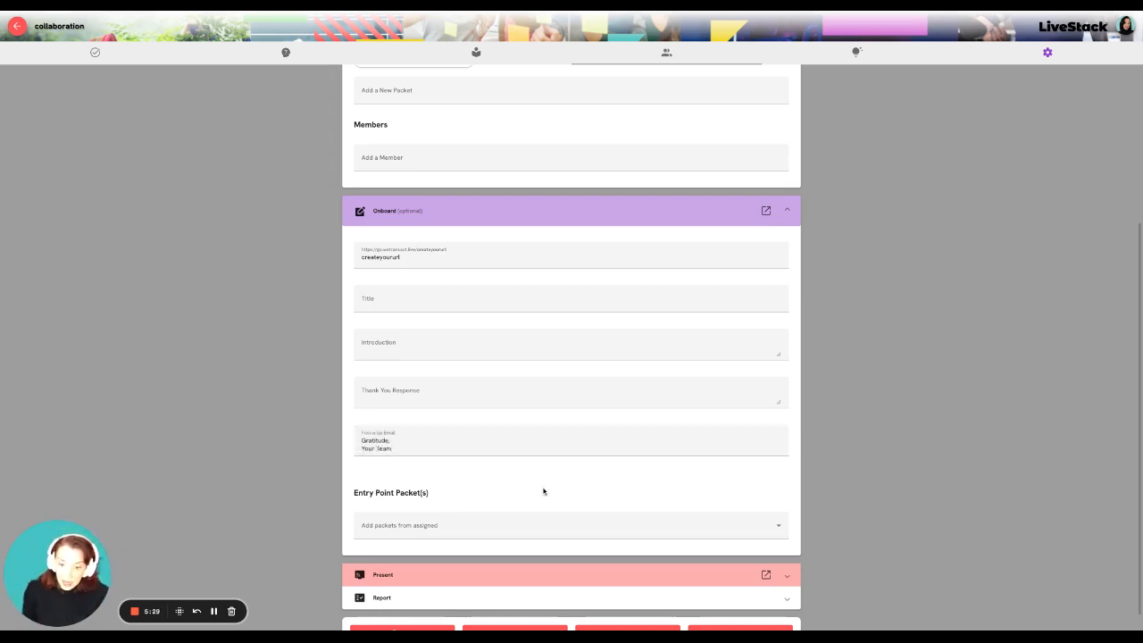
pyautogui.hotkey('ctrl', 'a')
pyautogui.hotkey('ctrl', 'v')
# Set the thank you response to "Thank you for registering to the Circle. Check your email for your App login."
pyautogui.click(400, 393)
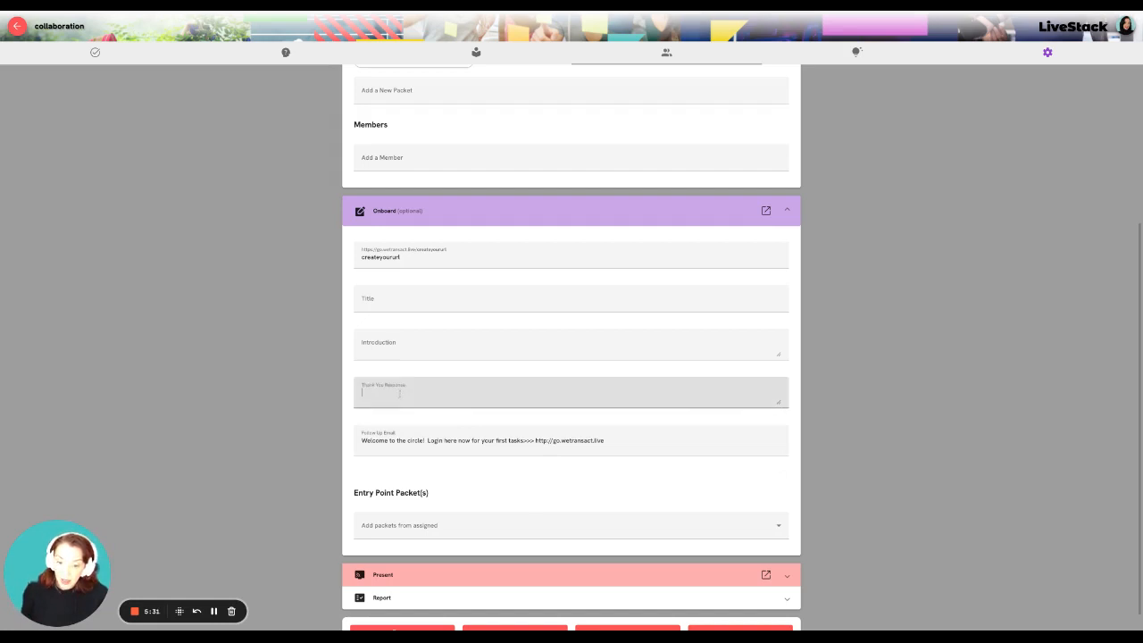
pyautogui.write('T')
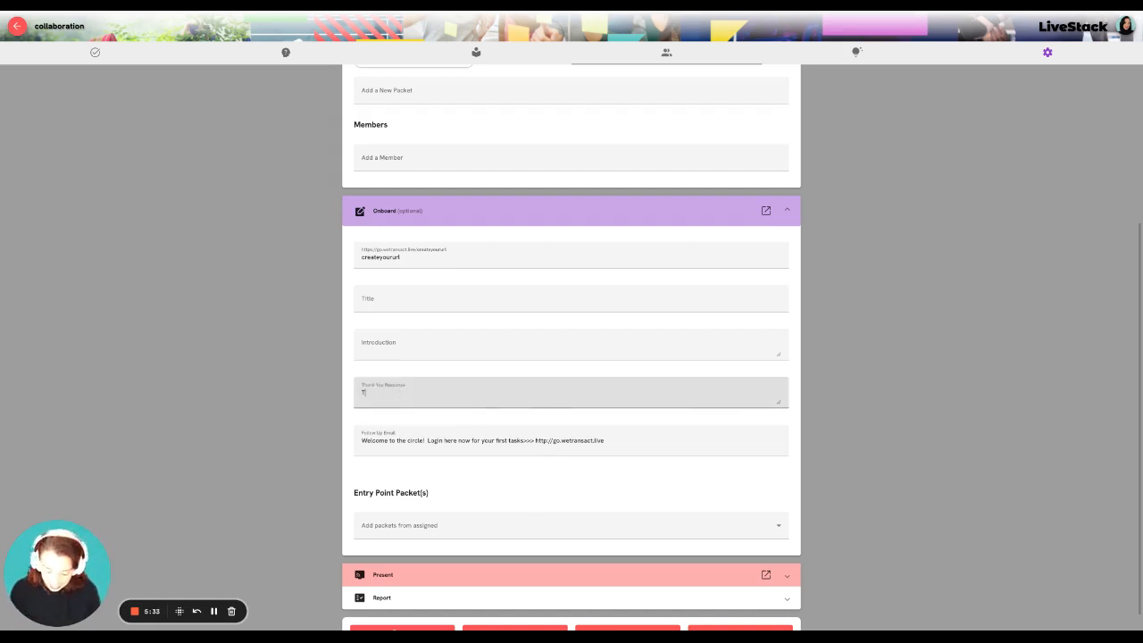
pyautogui.write('hank you for')
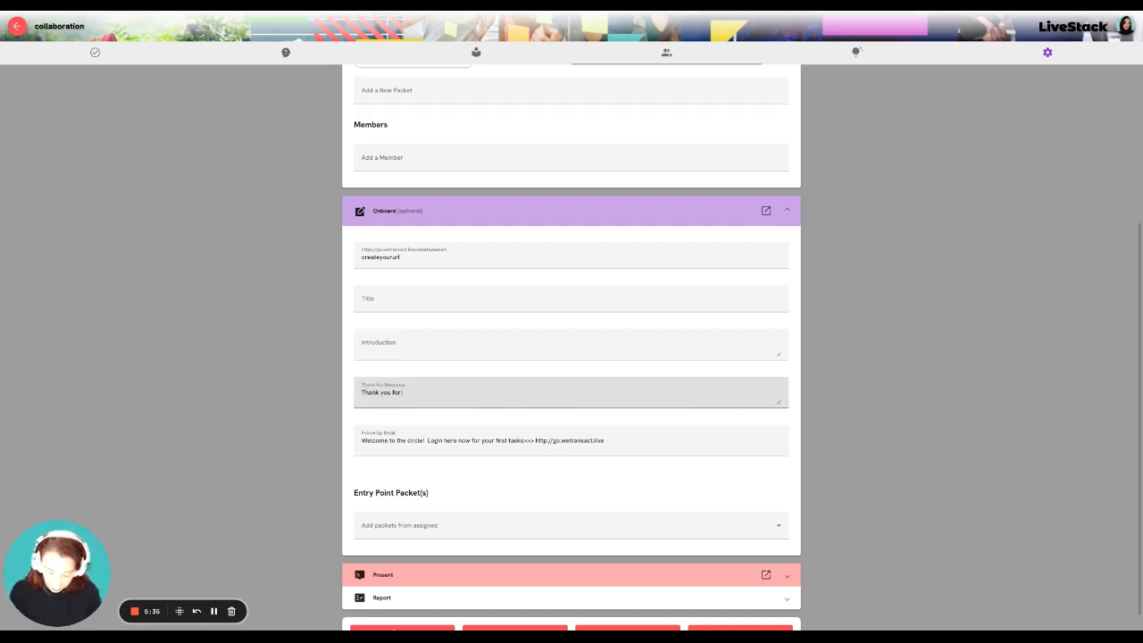
pyautogui.write(' registering t')
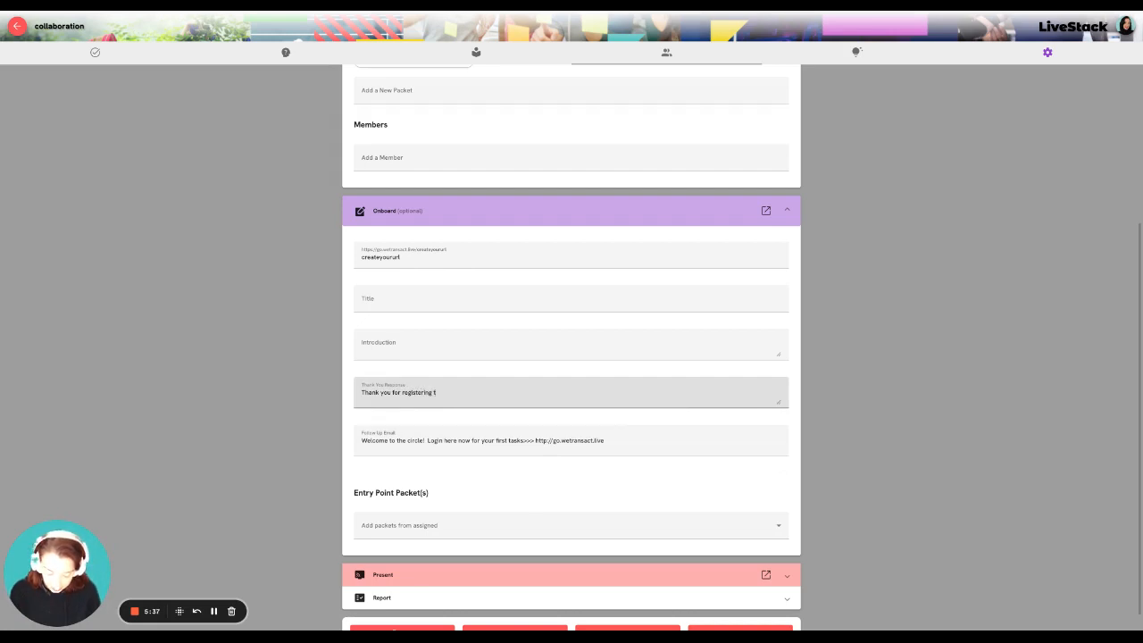
pyautogui.write('o the Circle')
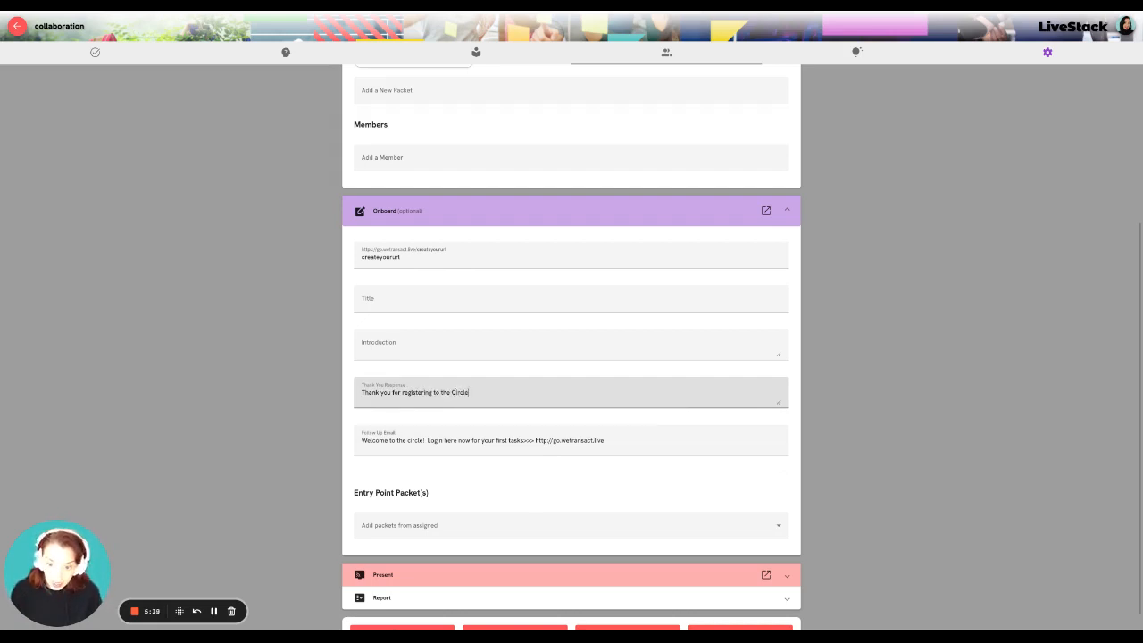
pyautogui.write('. Check ')
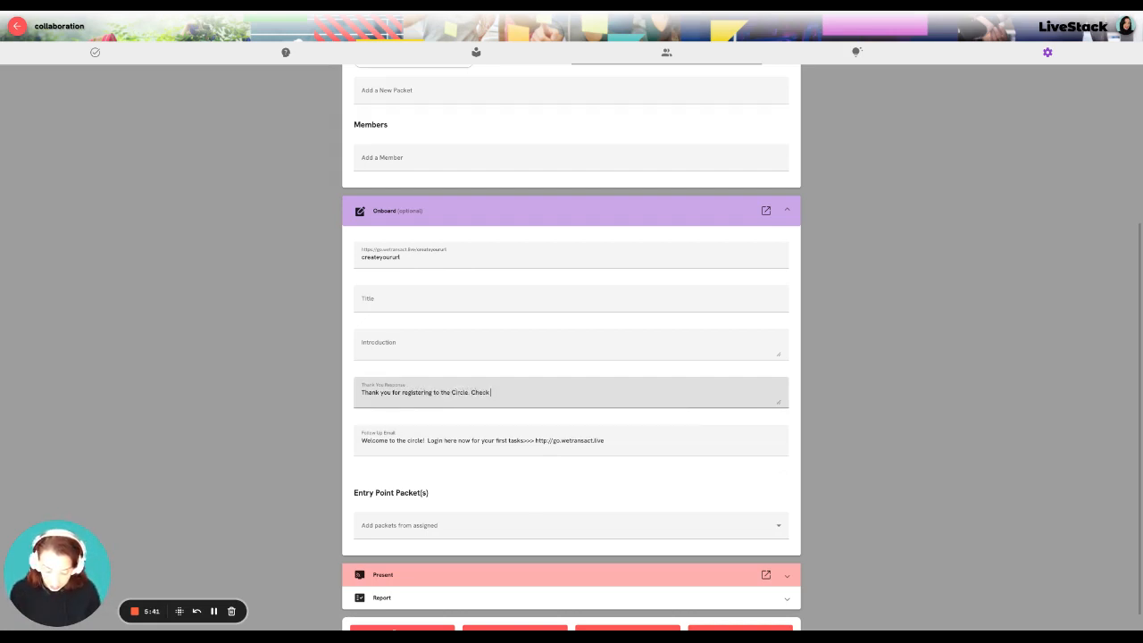
pyautogui.write('your email for')
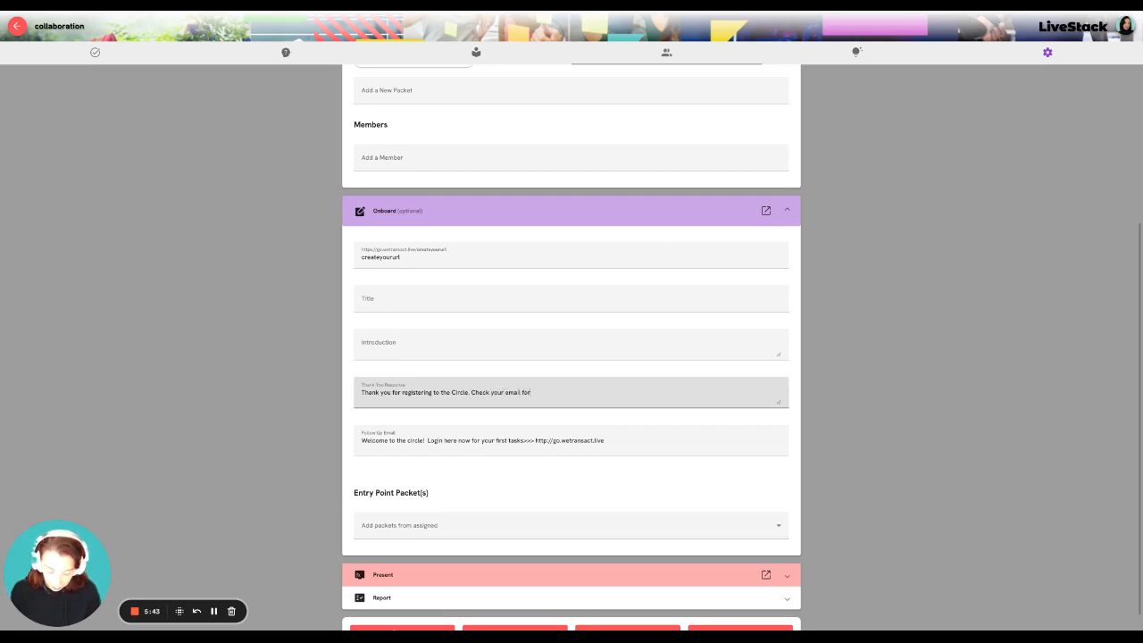
pyautogui.write(' your')
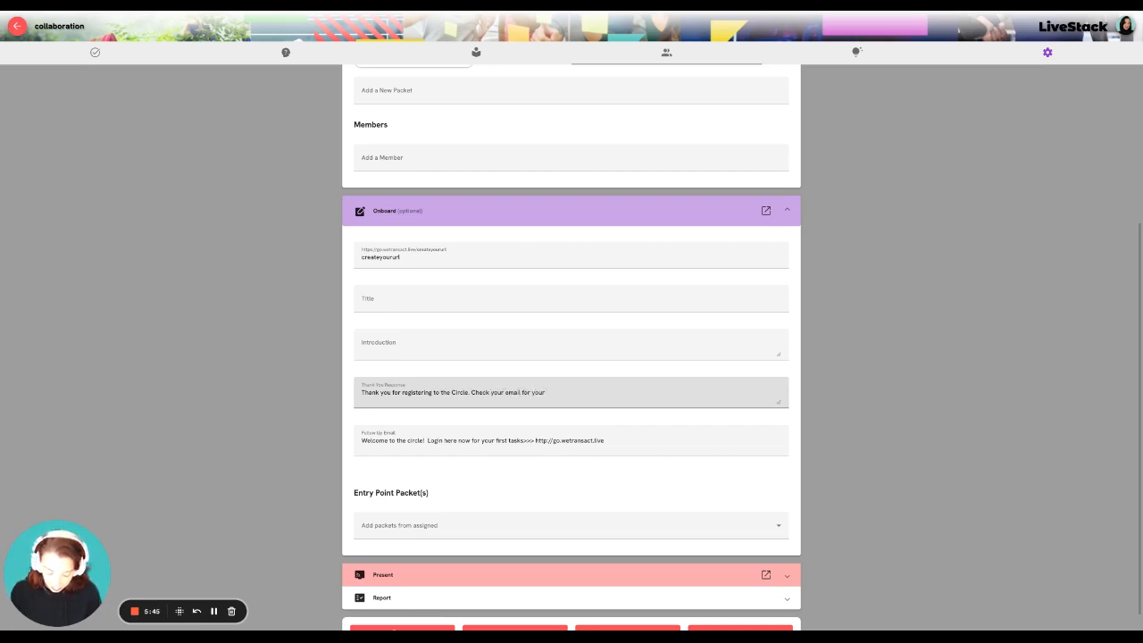
pyautogui.write('!pp login.')
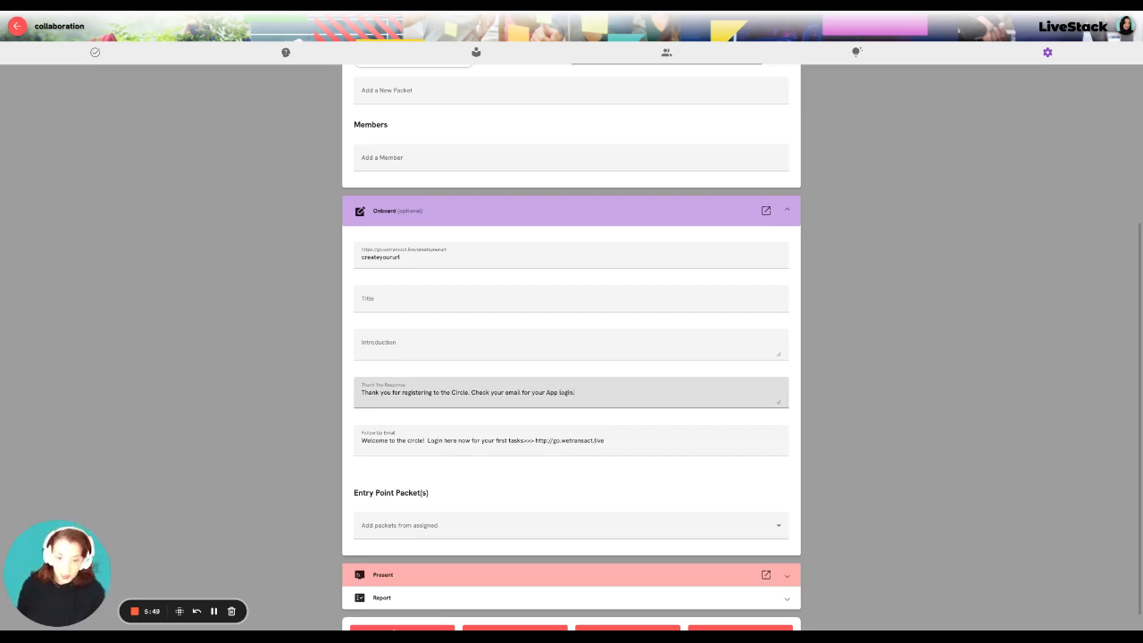
pyautogui.click(499, 491)
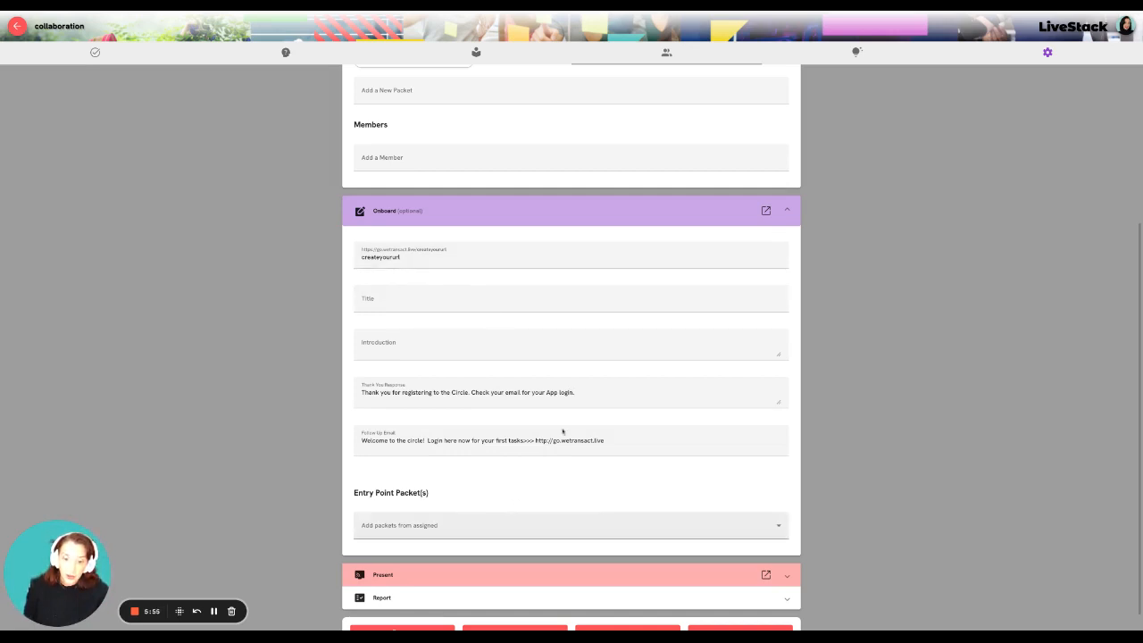
# Save the circle's onboarding settings, and collapse the Onboard and Assign sections
pyautogui.scroll(-1, 623, 517)
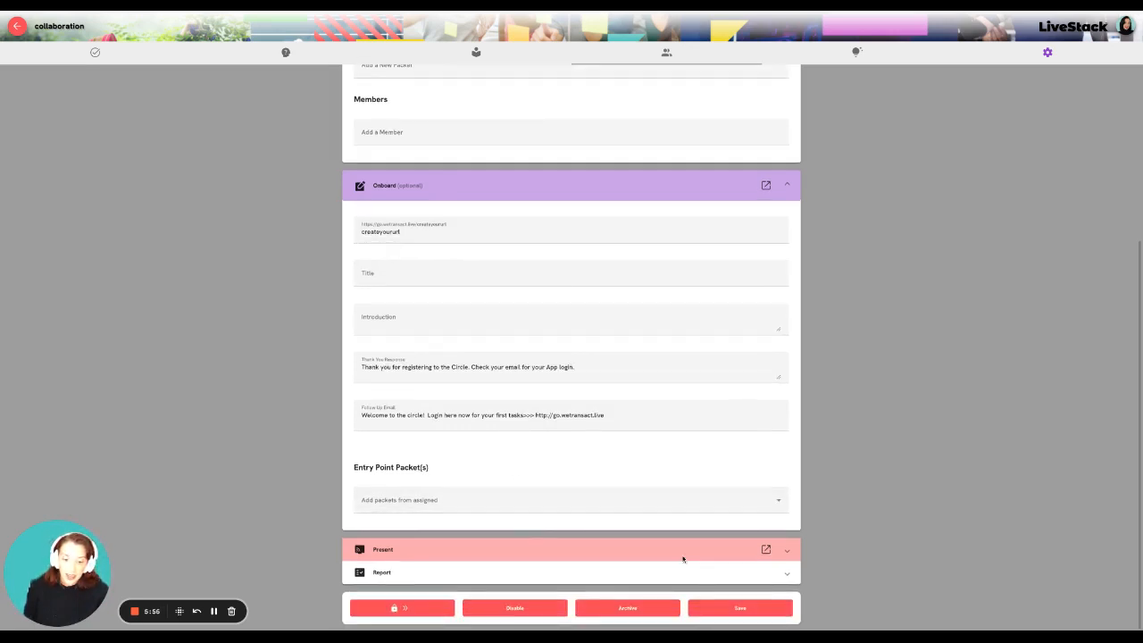
pyautogui.click(754, 613)
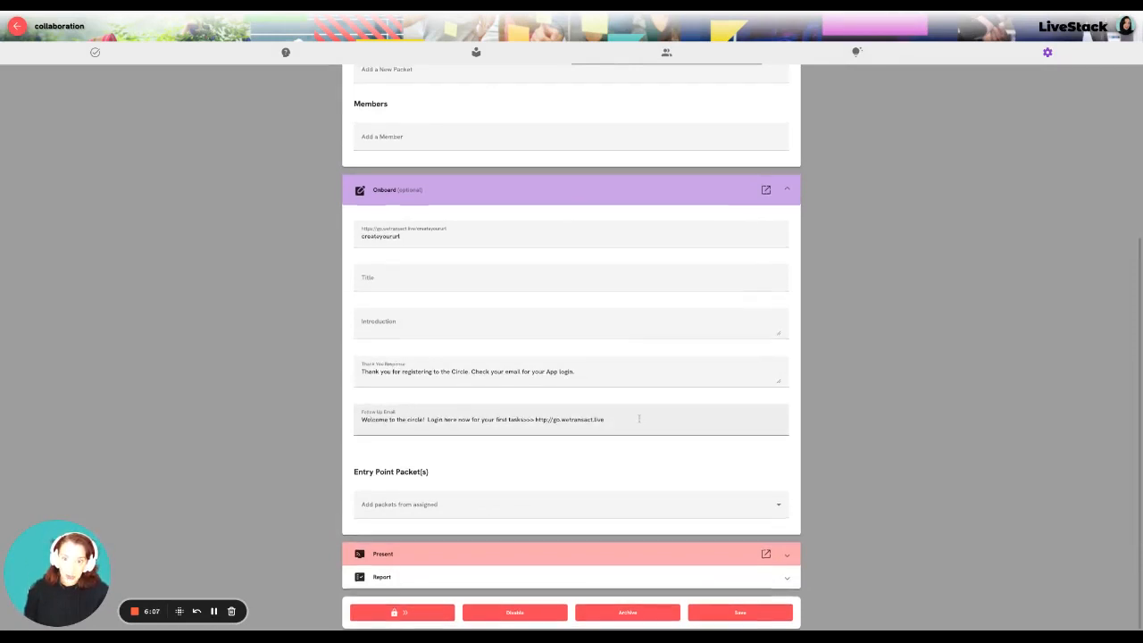
pyautogui.scroll(1, 636, 417)
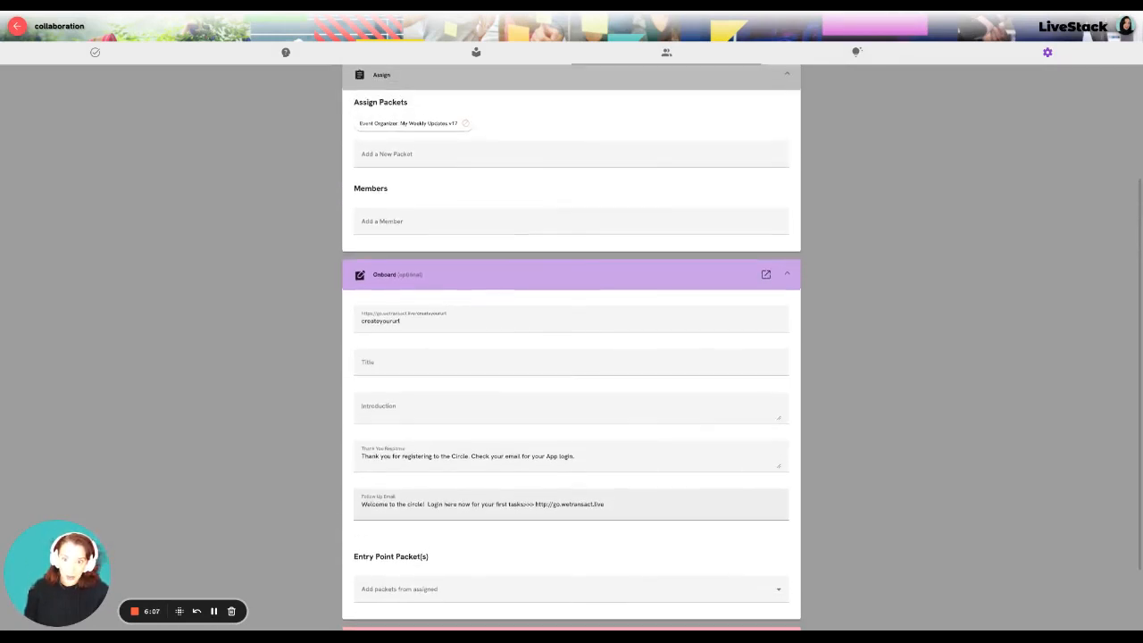
pyautogui.click(388, 282)
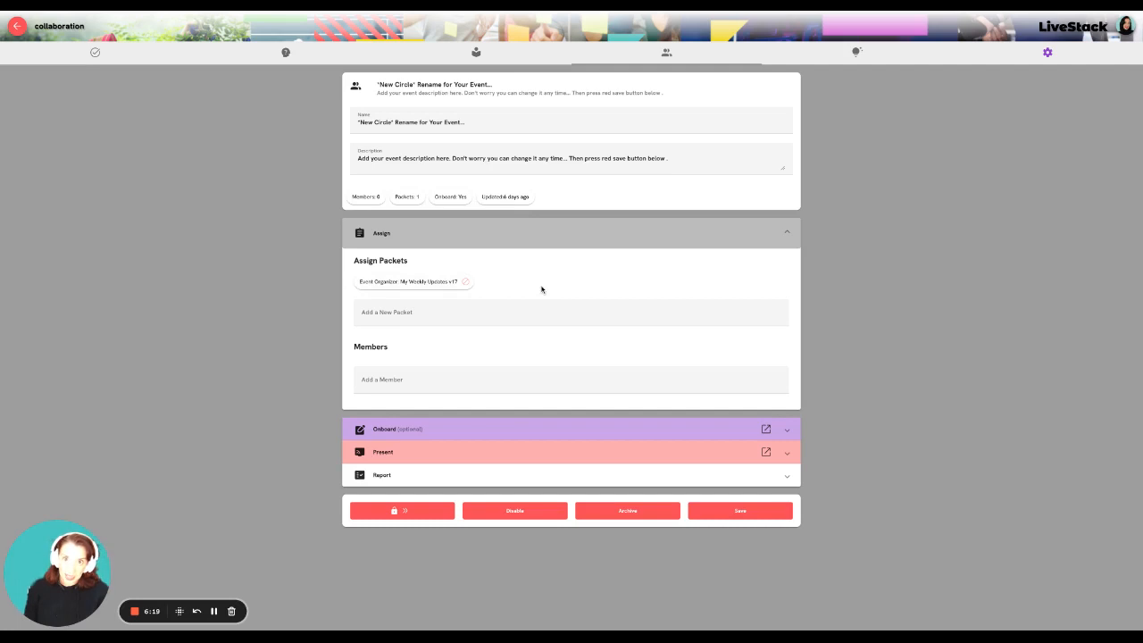
pyautogui.click(386, 231)
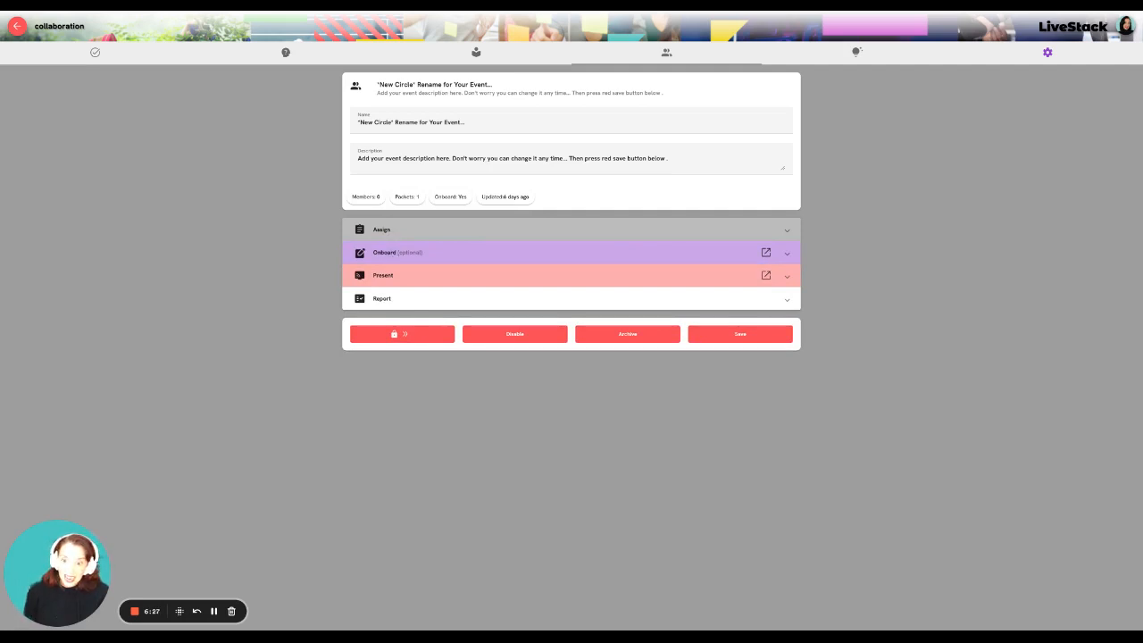
# Expand the Onboard section again to view the circle's onboarding page settings
pyautogui.click(390, 255)
pyautogui.click(389, 258)
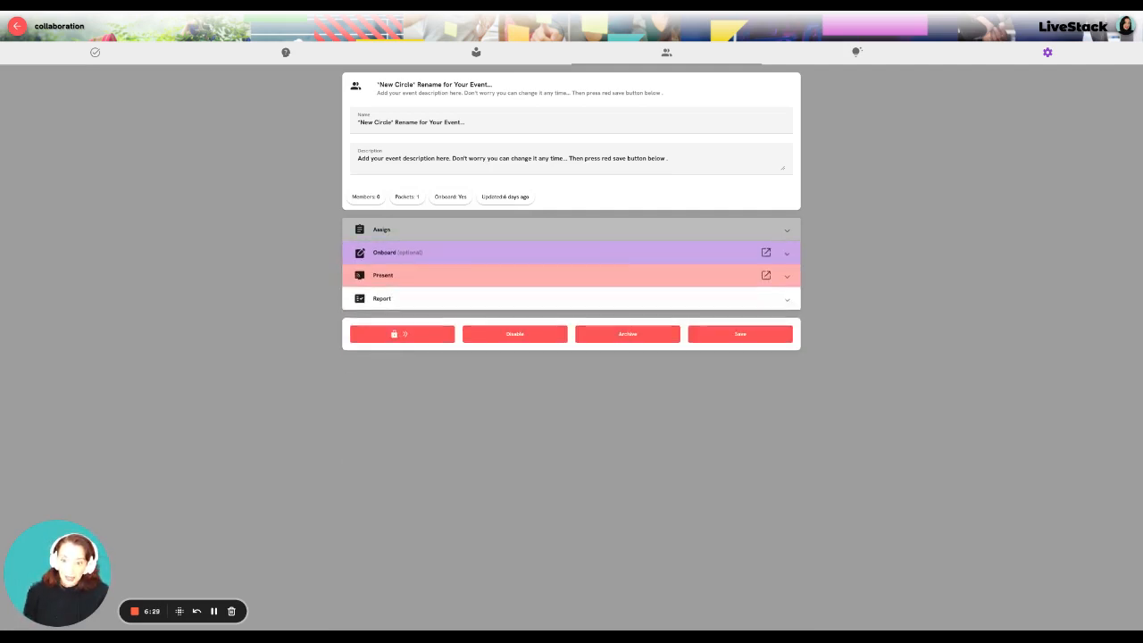
pyautogui.click(389, 258)
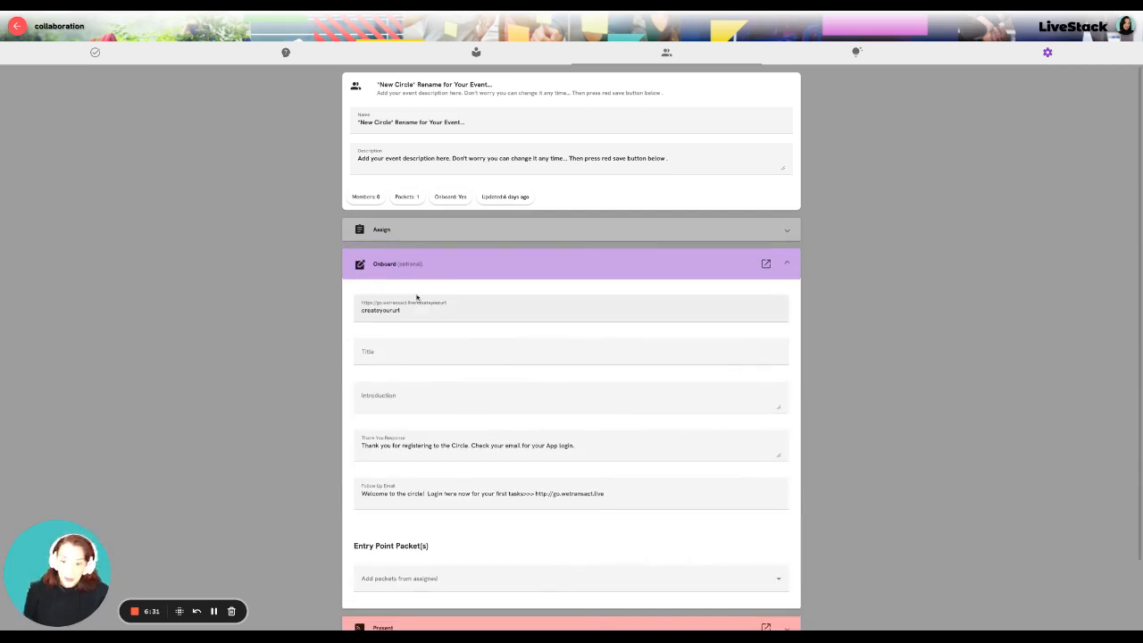
# Review the Onboard section's thank you response and follow-up email fields, and collapse the section
pyautogui.scroll(-1, 434, 429)
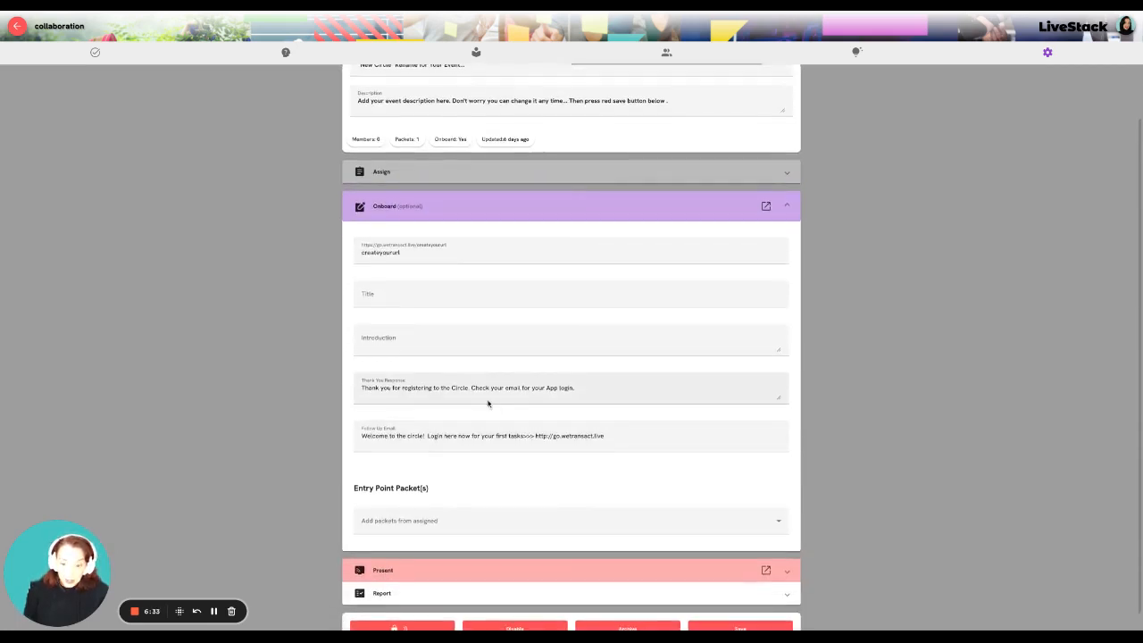
pyautogui.scroll(-1, 487, 404)
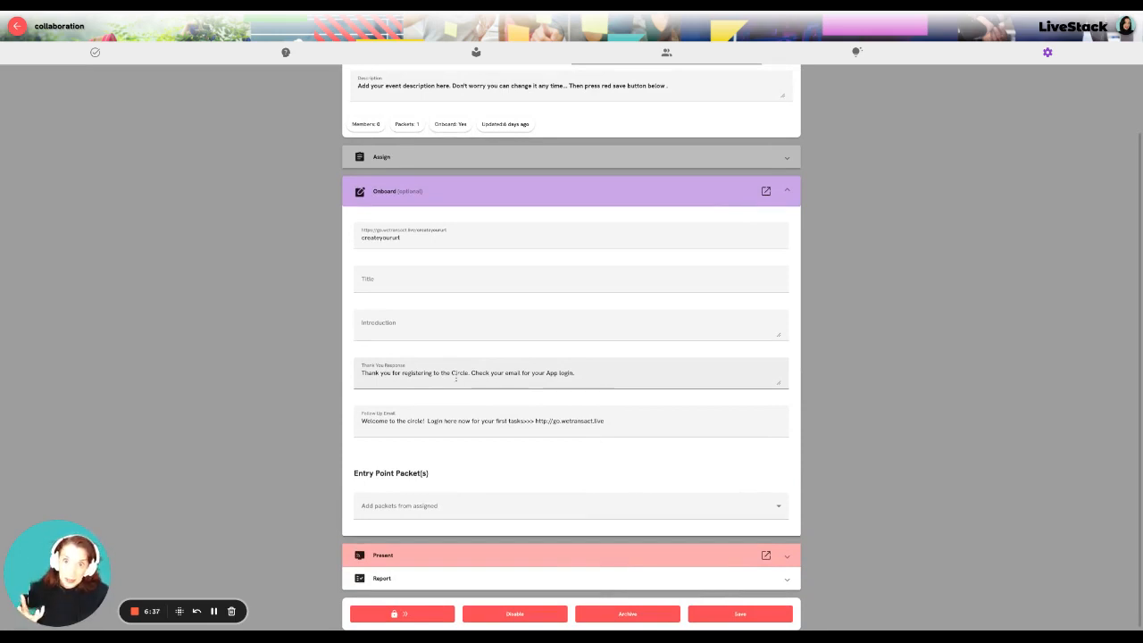
pyautogui.click(457, 427)
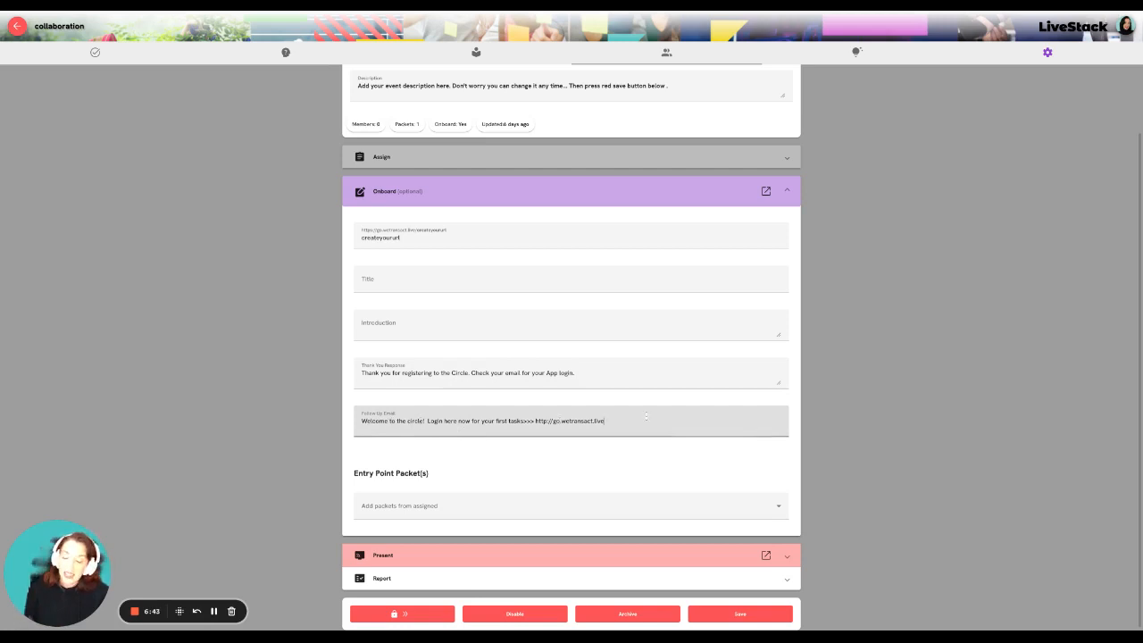
pyautogui.click(424, 196)
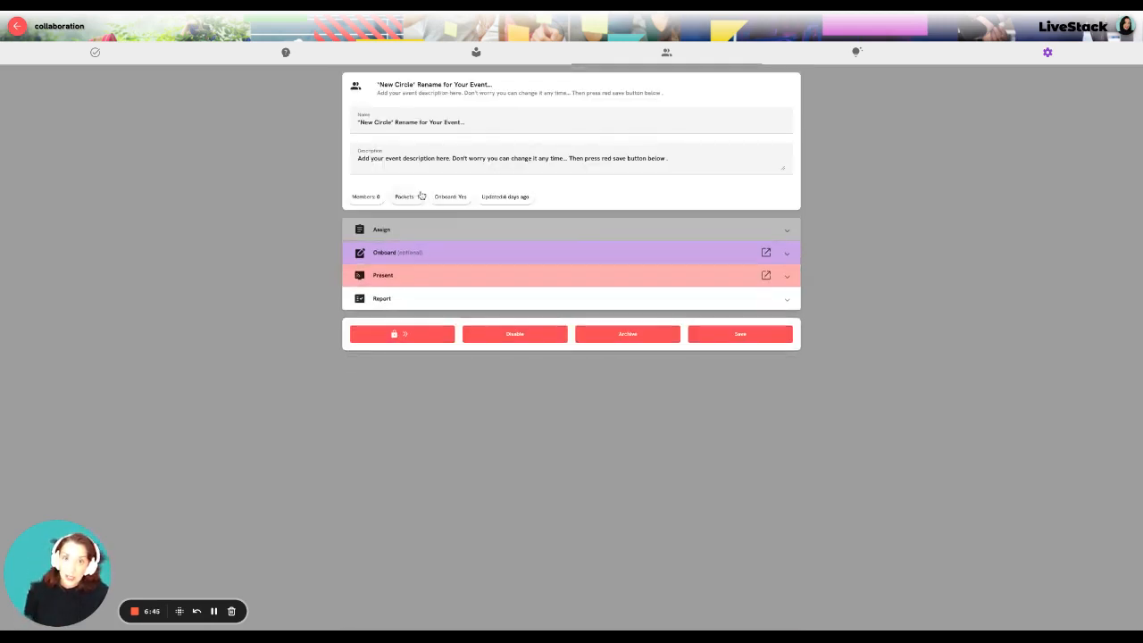
# Expand the Present section and add "Event Organizer: My Weekly Updates" from the assigned packets as a pitch packet
pyautogui.click(397, 276)
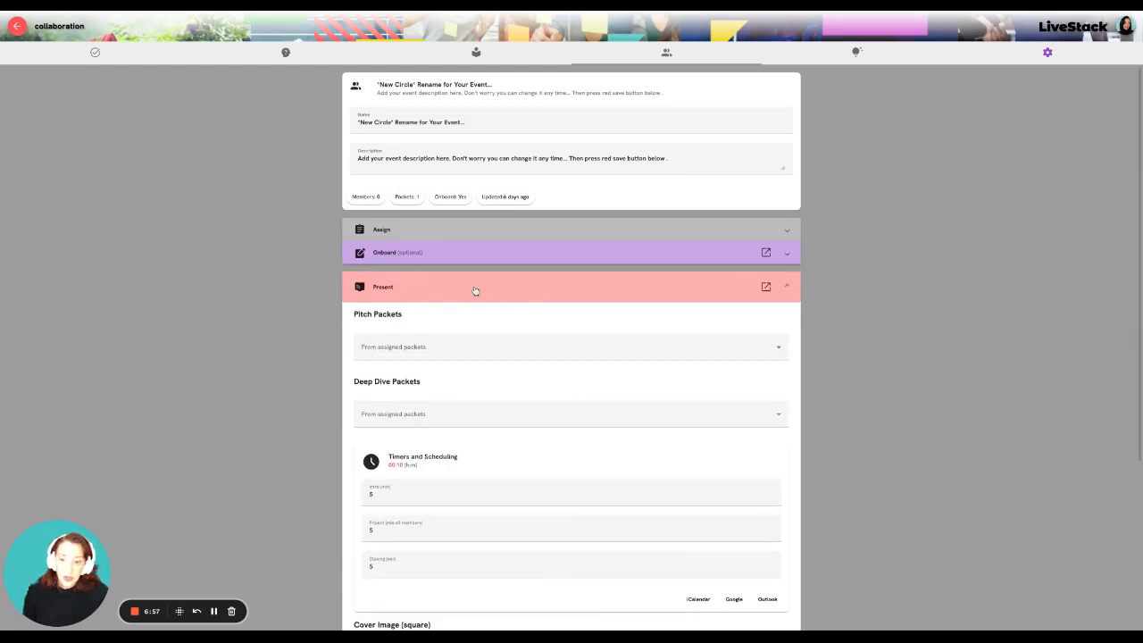
pyautogui.scroll(-1, 543, 316)
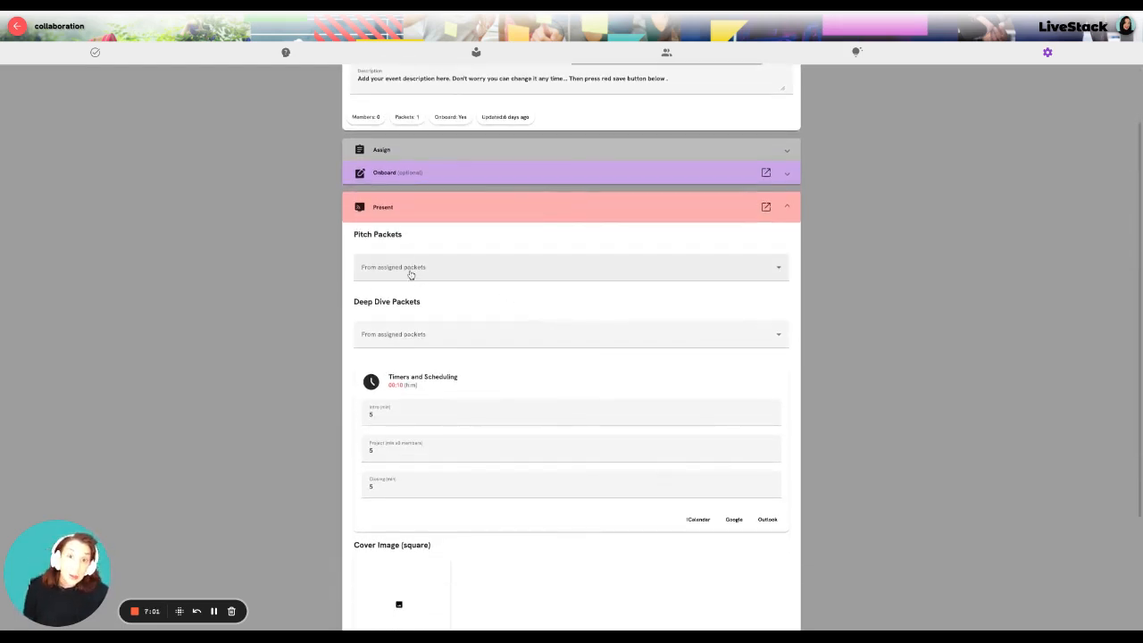
pyautogui.click(422, 274)
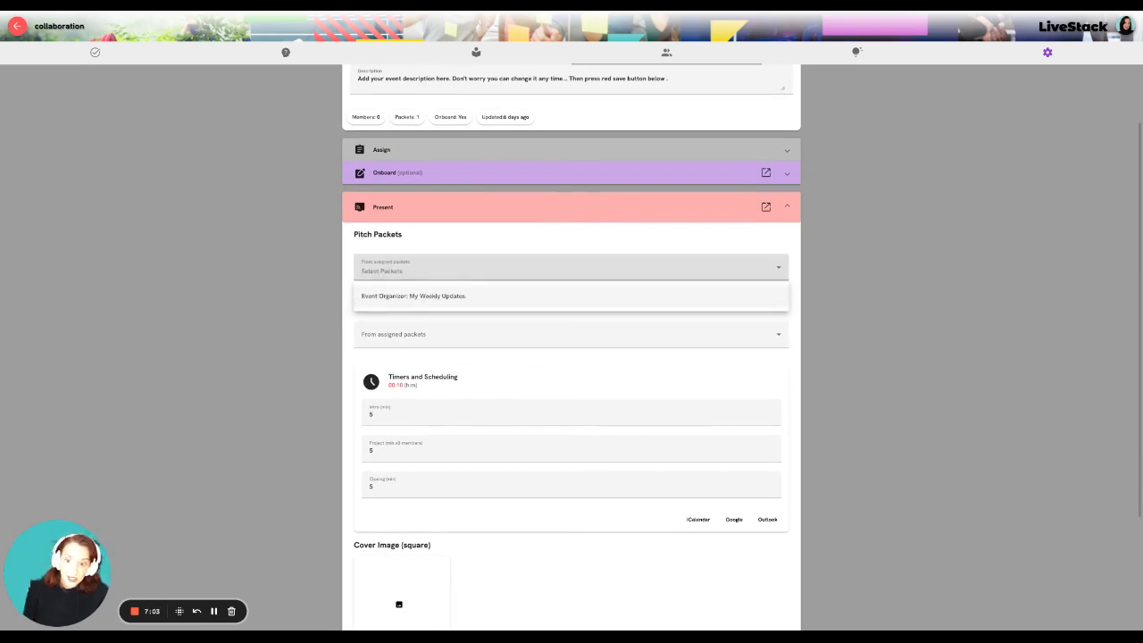
pyautogui.click(443, 238)
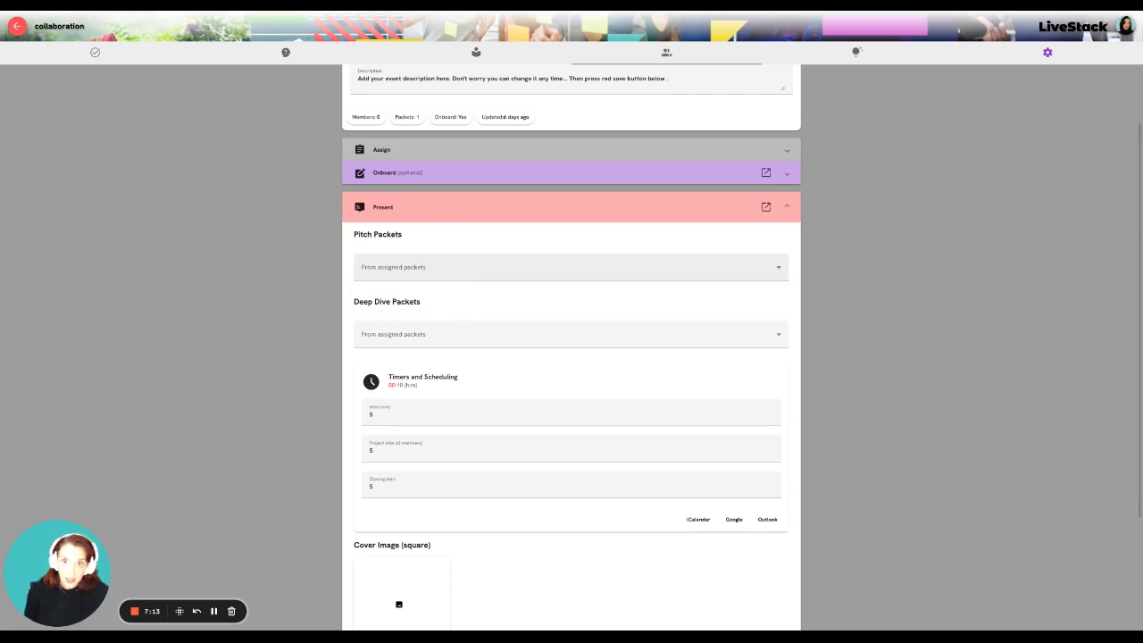
pyautogui.click(435, 268)
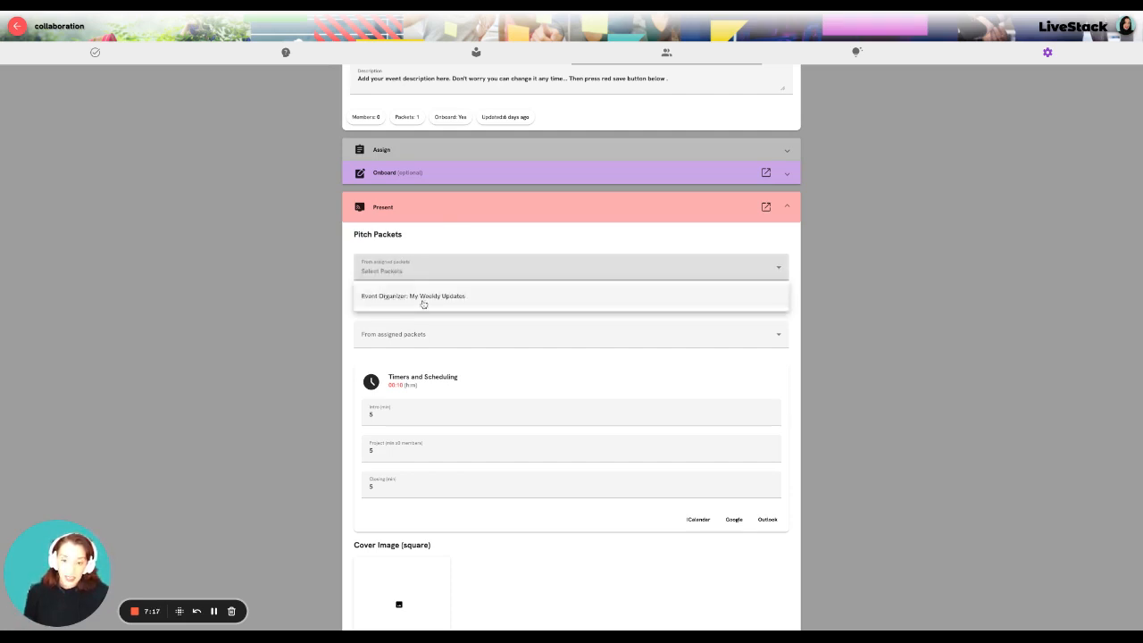
pyautogui.click(423, 298)
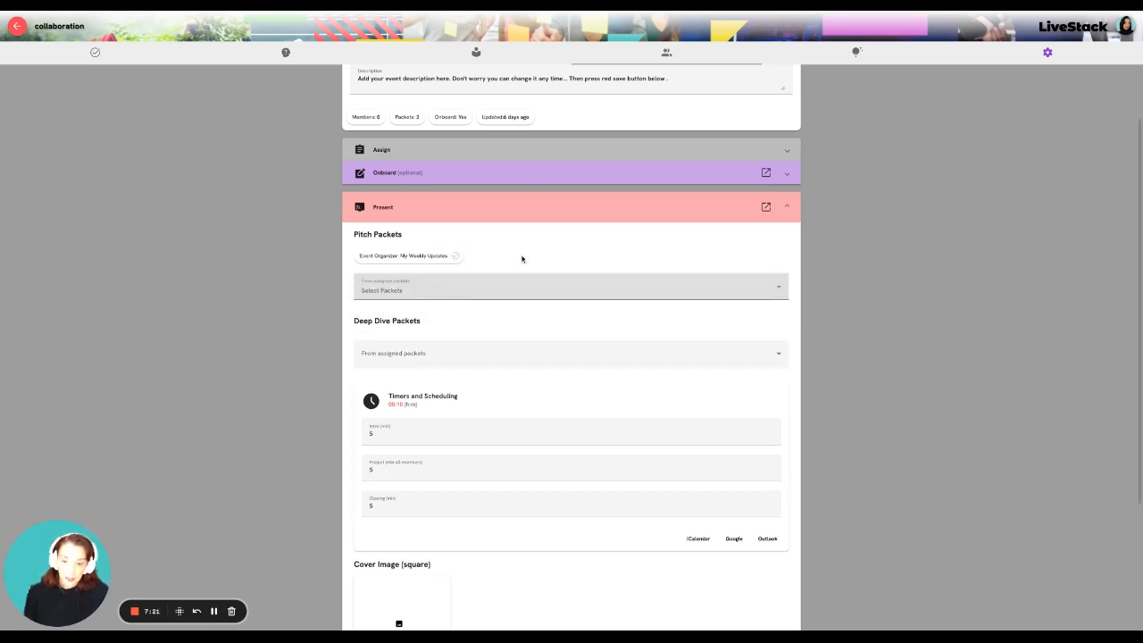
# Save the circle's presentation settings and collapse the Present section
pyautogui.scroll(-3, 569, 373)
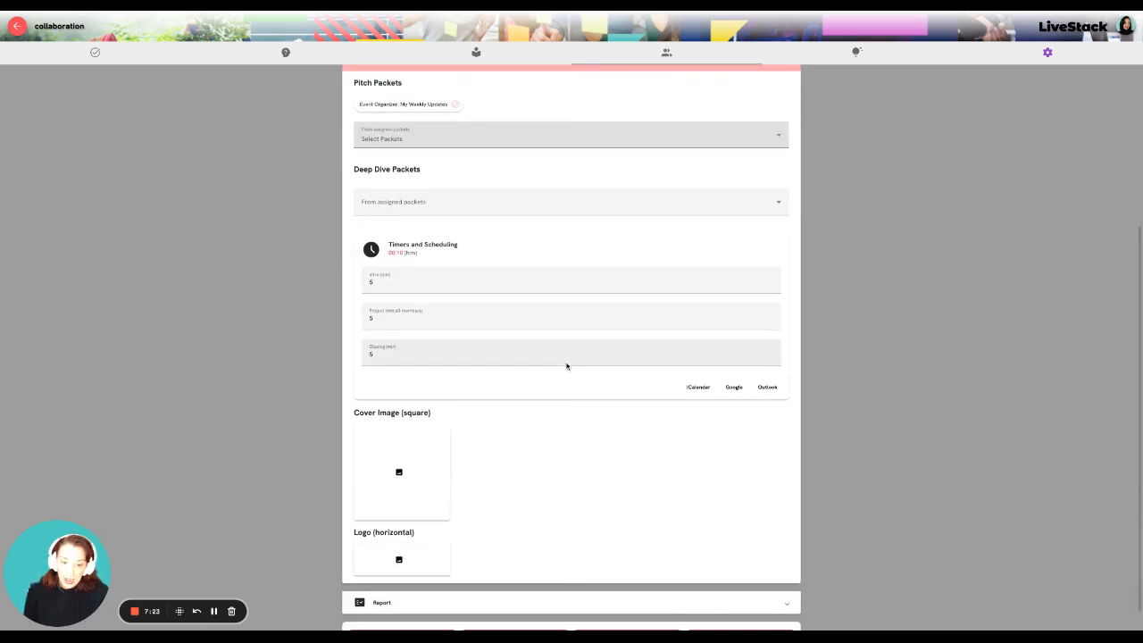
pyautogui.scroll(-1, 842, 475)
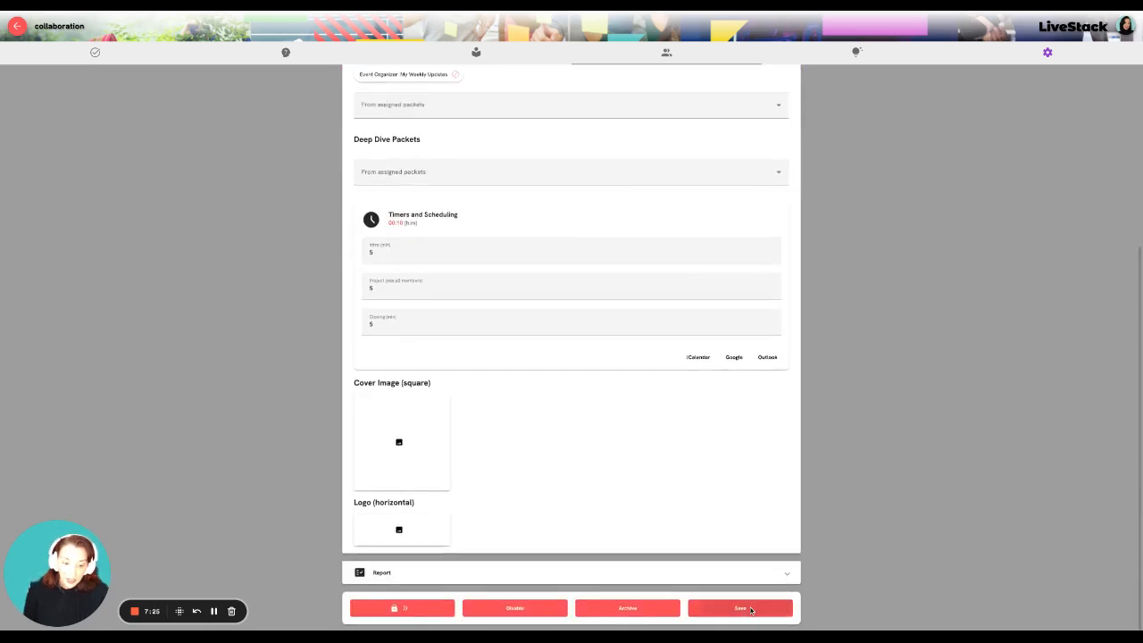
pyautogui.click(767, 603)
pyautogui.scroll(2, 551, 408)
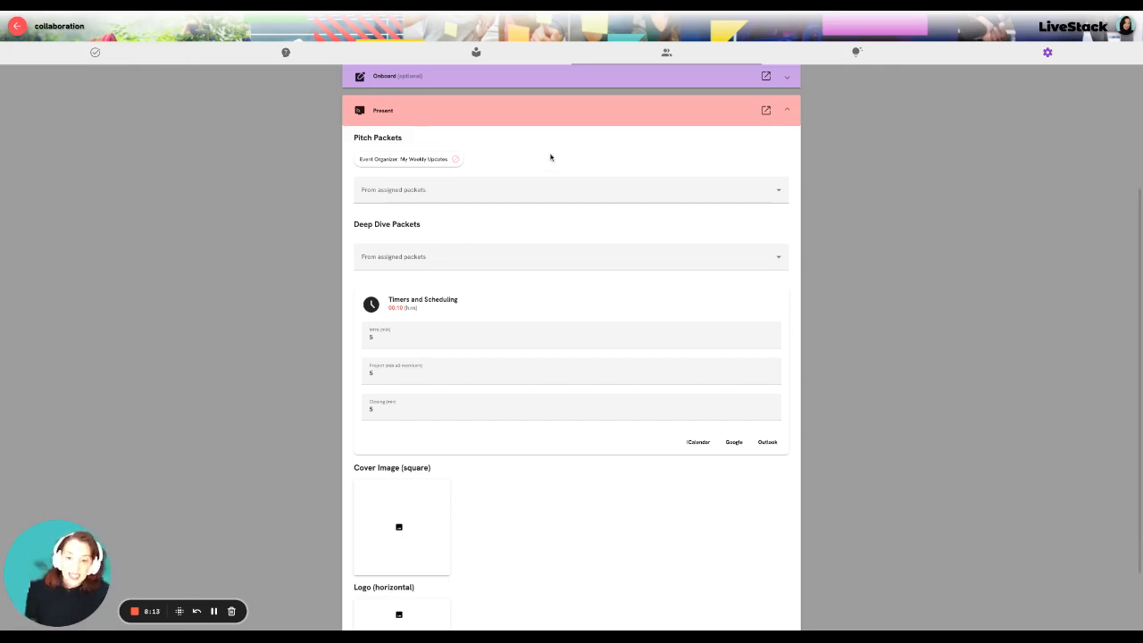
pyautogui.click(413, 117)
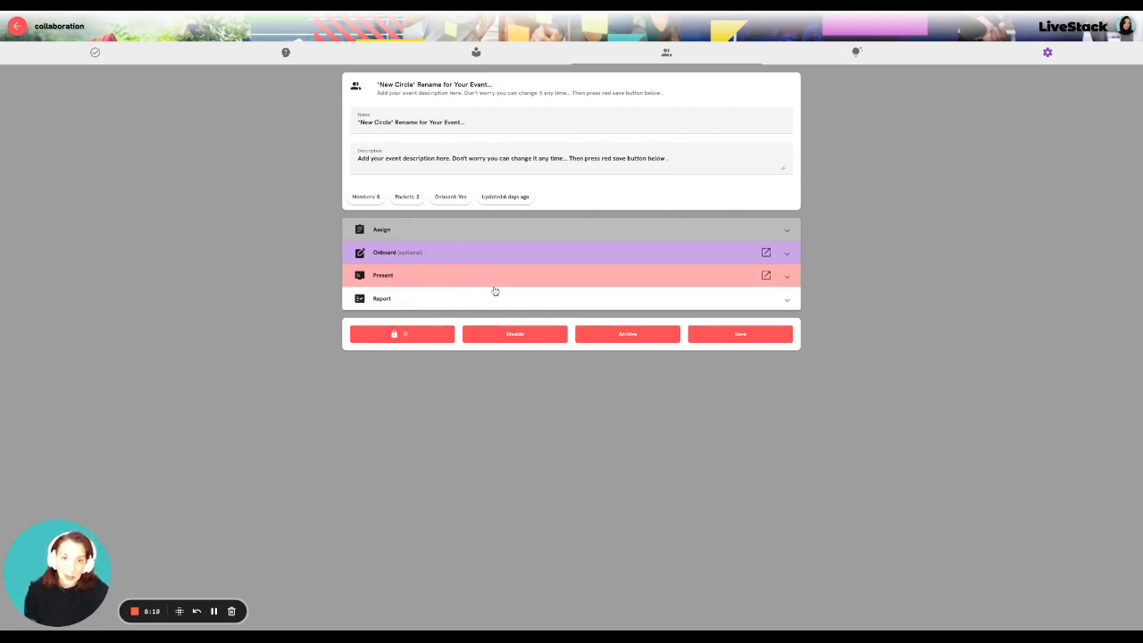
# Expand the Assign section and look through the packets available to add, without choosing one
pyautogui.click(392, 231)
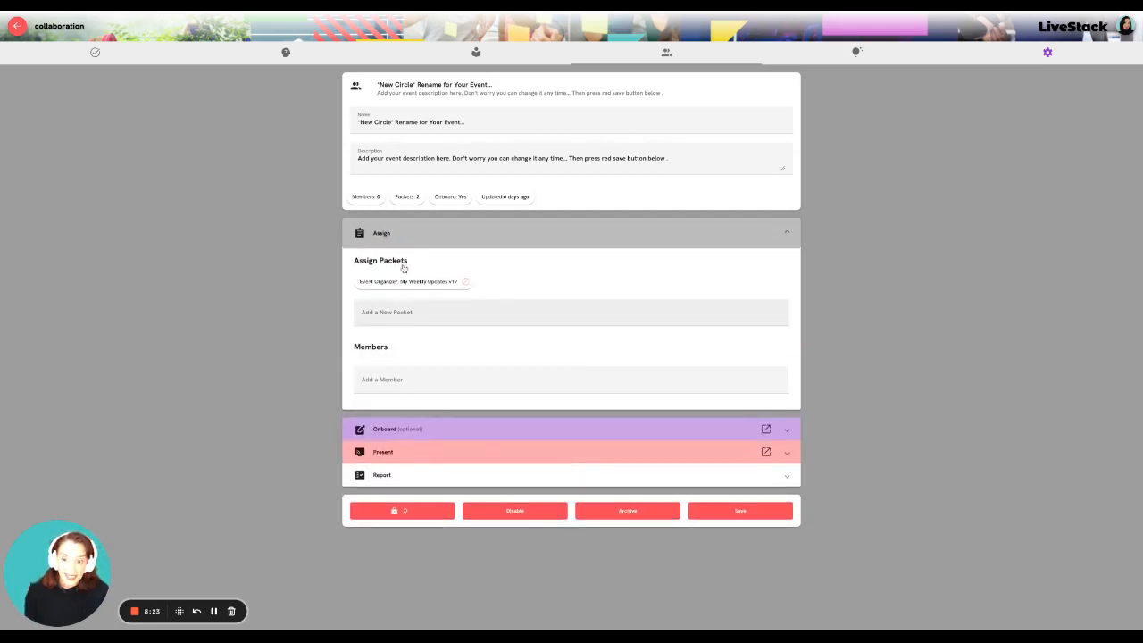
pyautogui.click(393, 314)
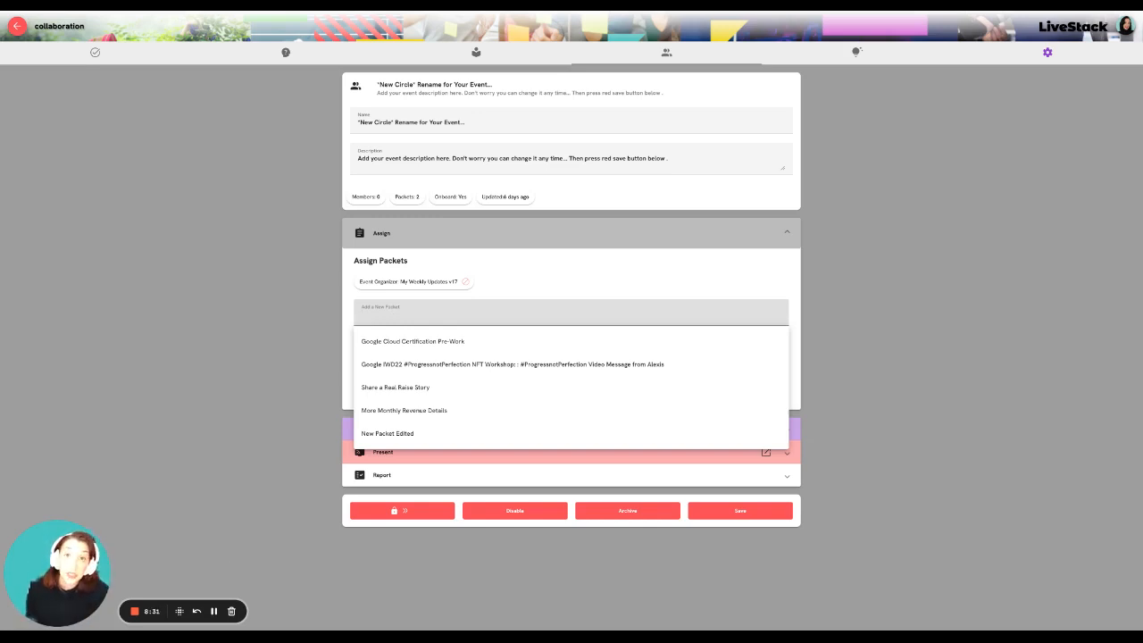
pyautogui.click(564, 287)
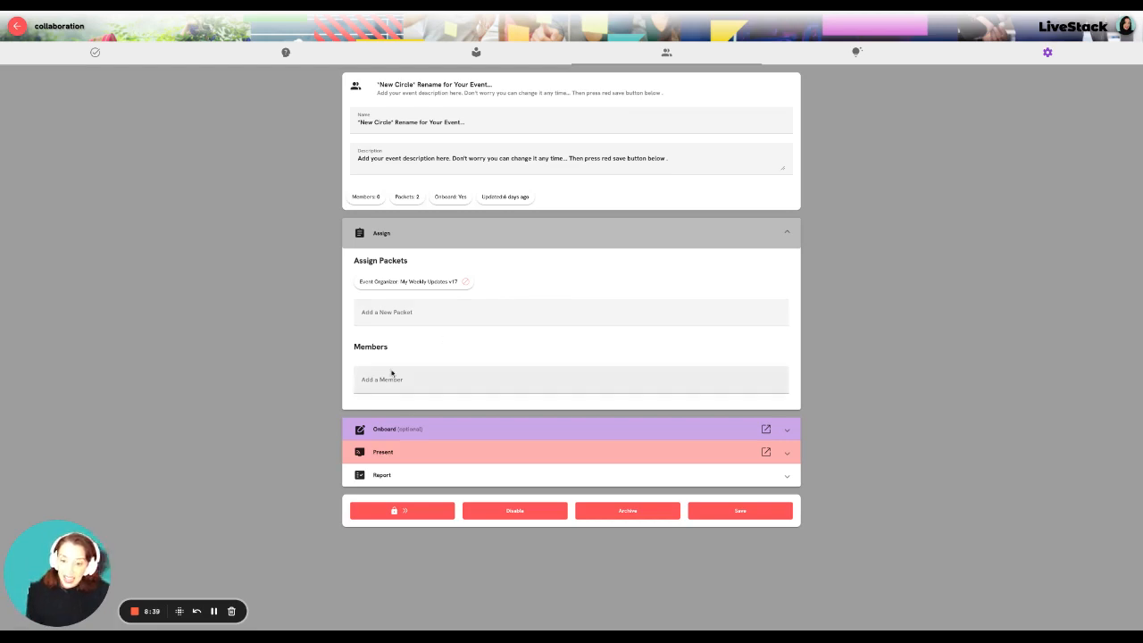
# Examine the assigned packet and the onboarding URL, thank you response and follow-up email text, and collapse the Onboard and Assign sections
pyautogui.click(394, 431)
pyautogui.scroll(-3, 493, 386)
pyautogui.click(379, 239)
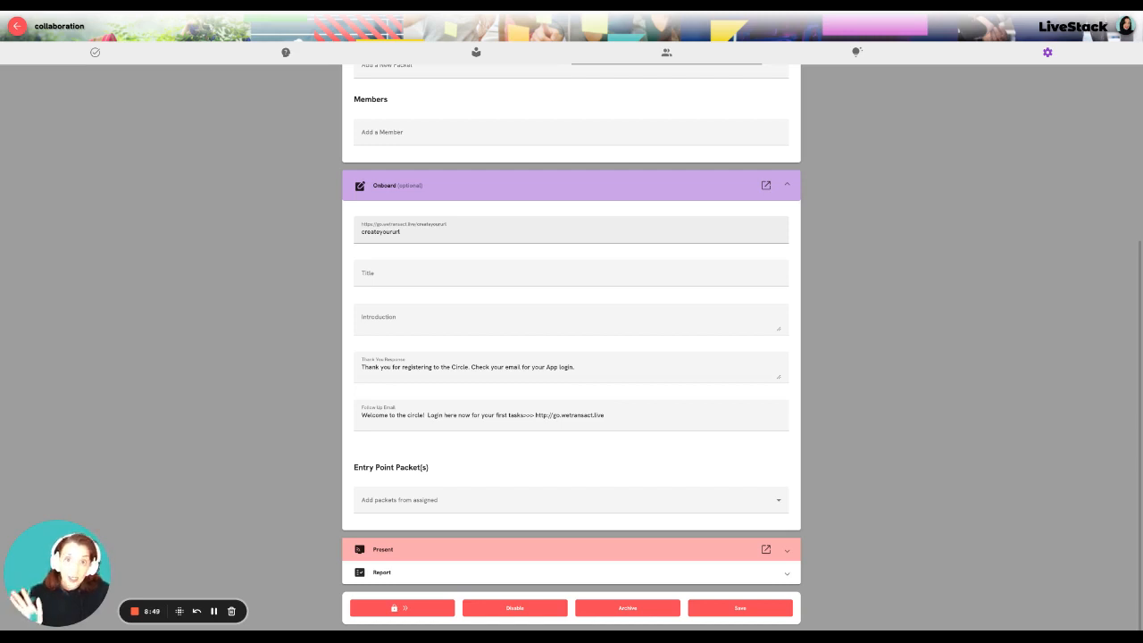
pyautogui.scroll(2, 386, 298)
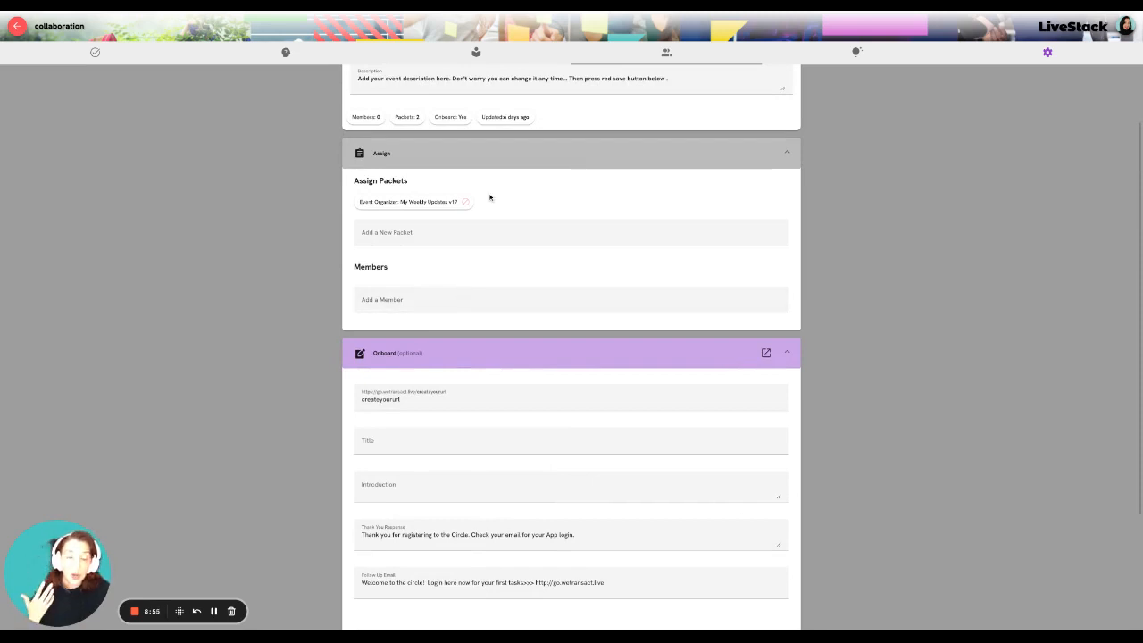
pyautogui.scroll(-1, 489, 197)
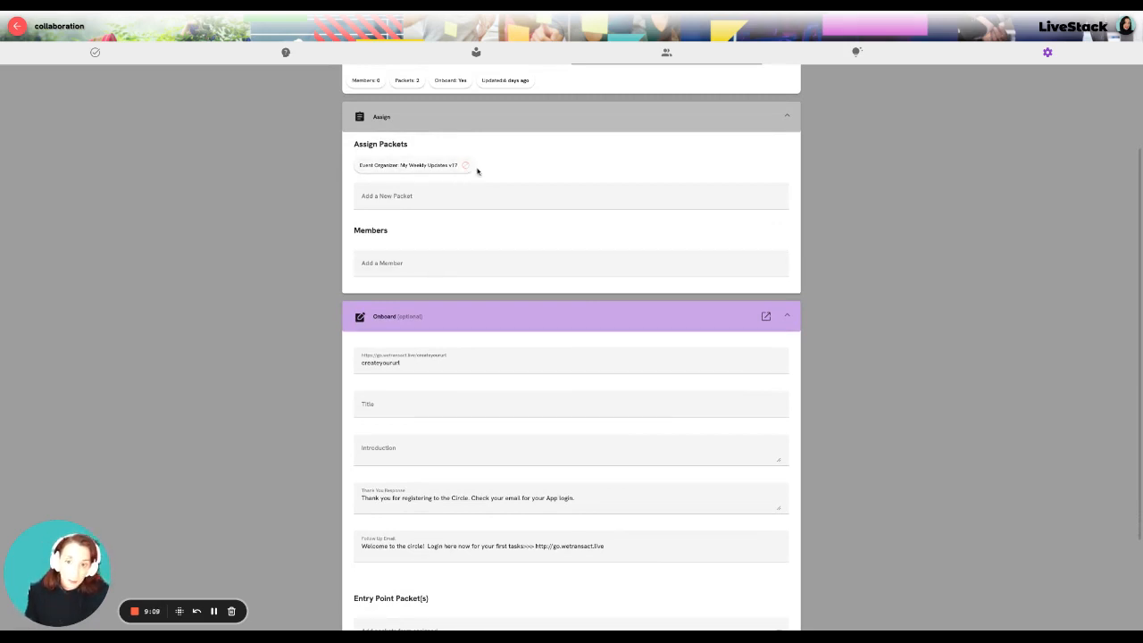
pyautogui.scroll(-1, 473, 244)
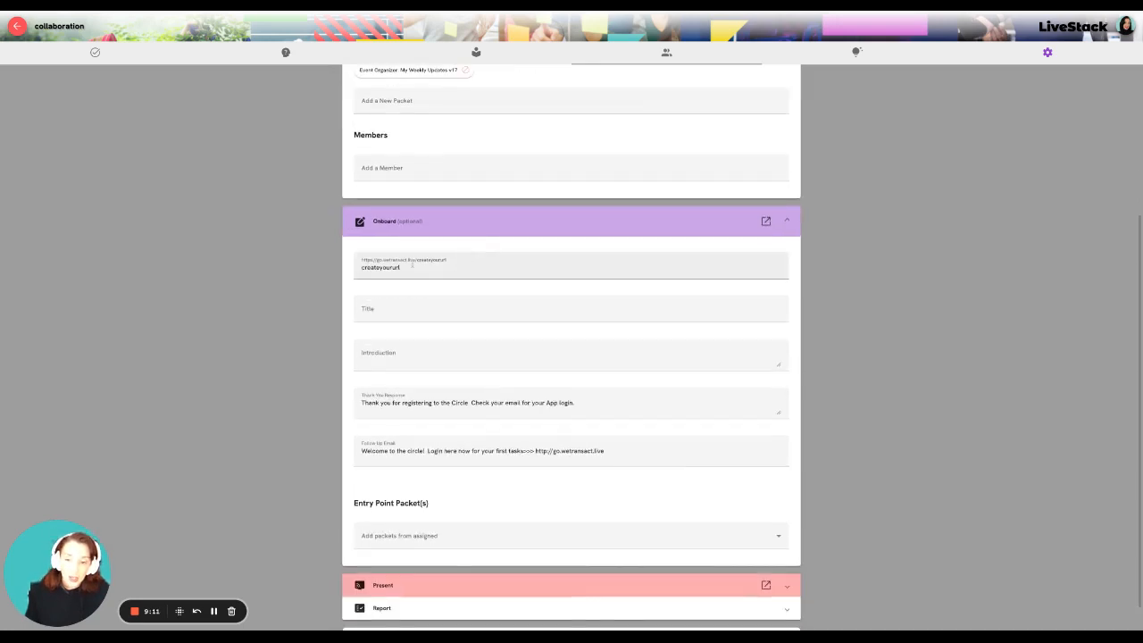
pyautogui.scroll(-1, 427, 275)
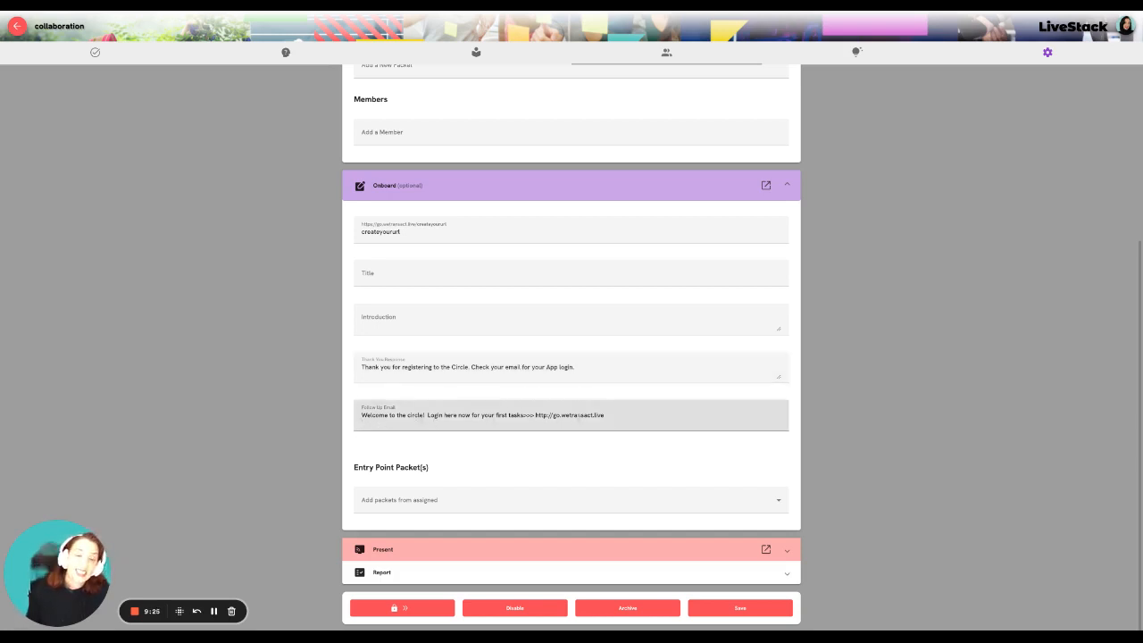
pyautogui.scroll(-2, 621, 419)
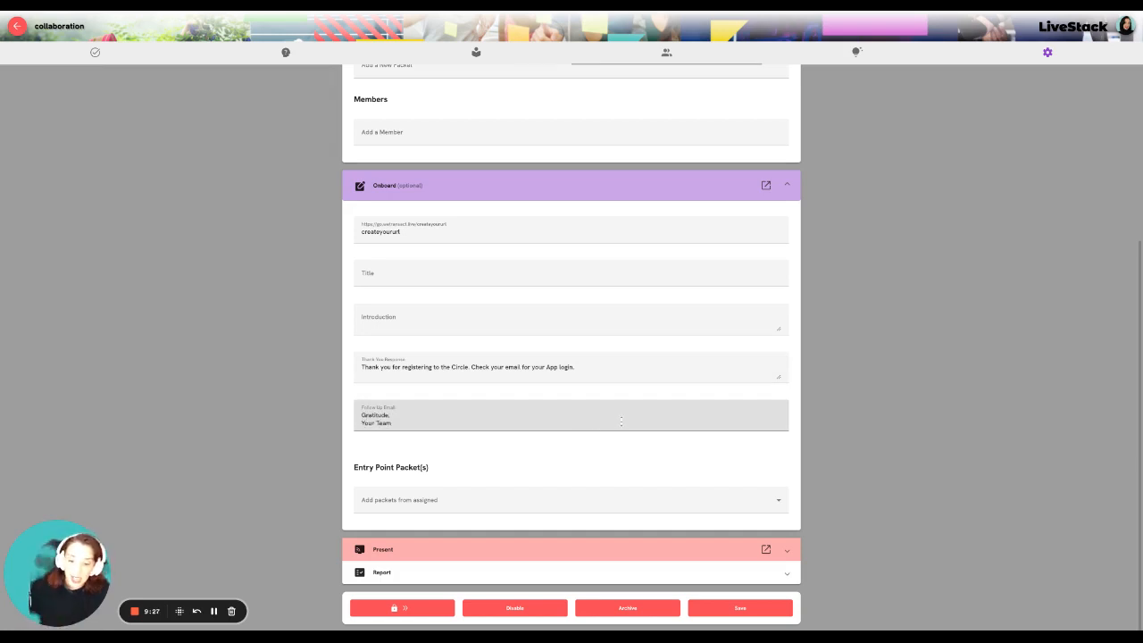
pyautogui.scroll(1, 482, 428)
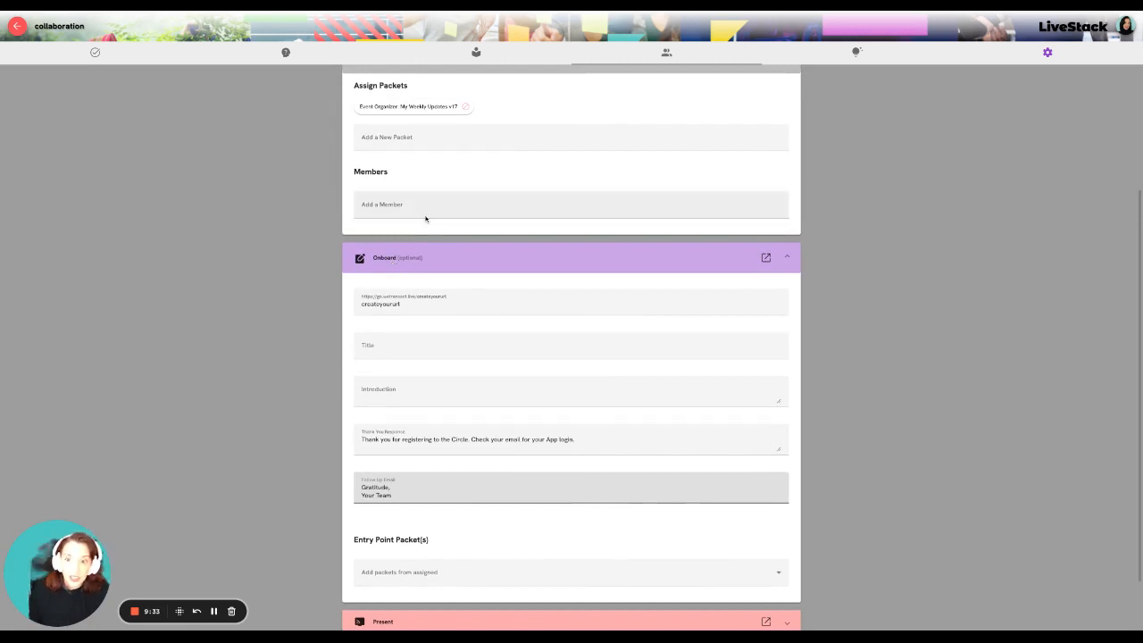
pyautogui.scroll(1, 427, 227)
pyautogui.click(424, 272)
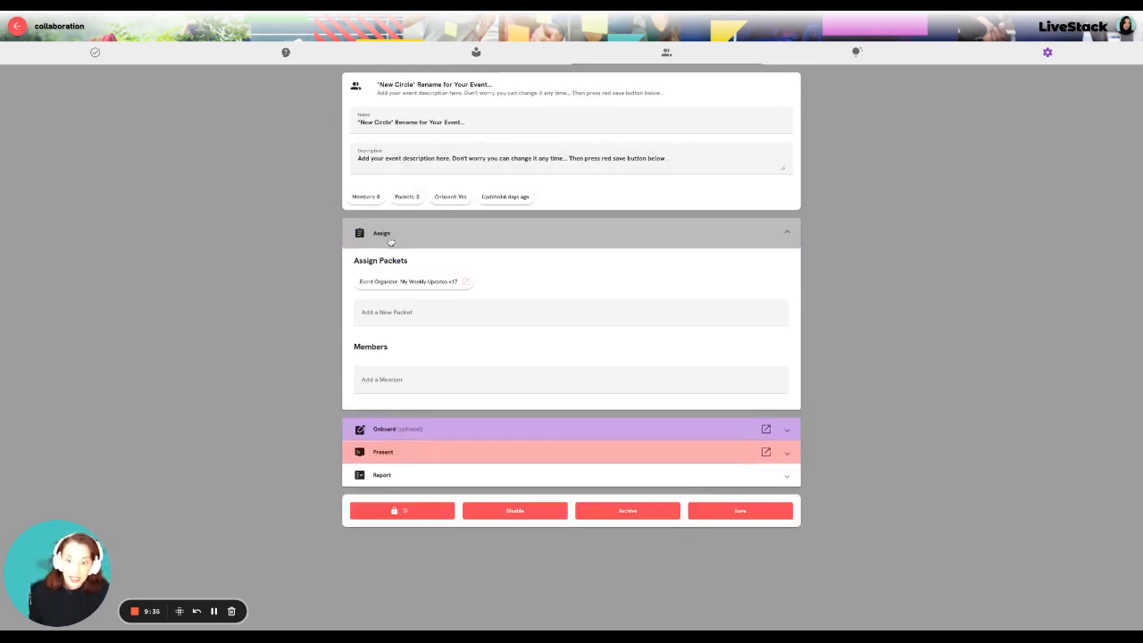
pyautogui.click(388, 234)
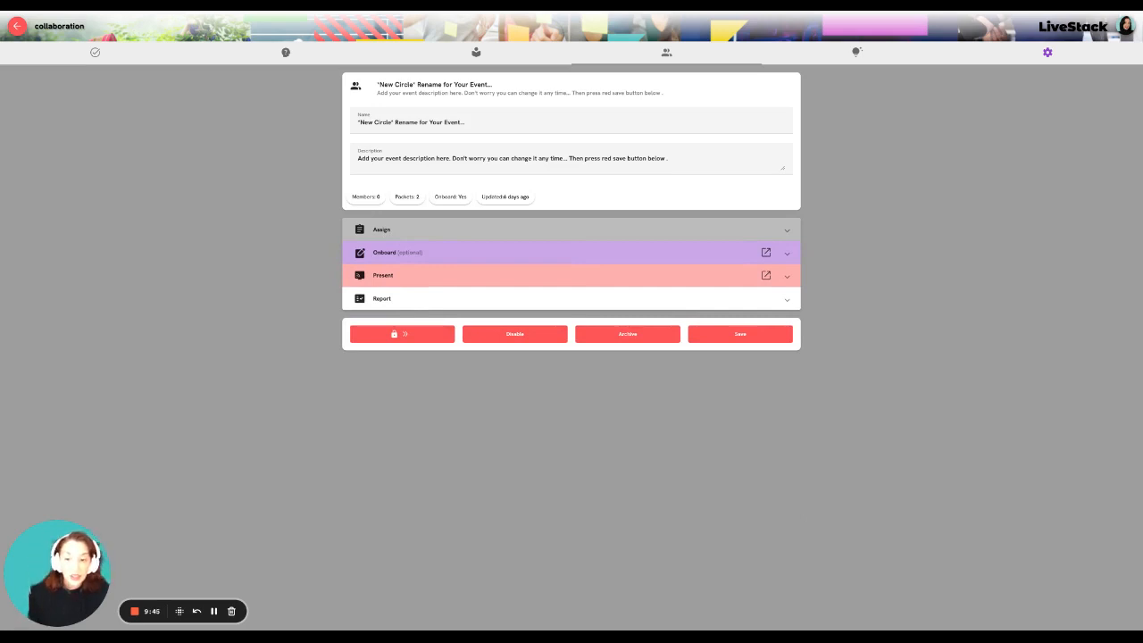
# Expand the Present section and open the Google calendar option under Timers and Scheduling
pyautogui.click(599, 277)
pyautogui.scroll(-1, 477, 382)
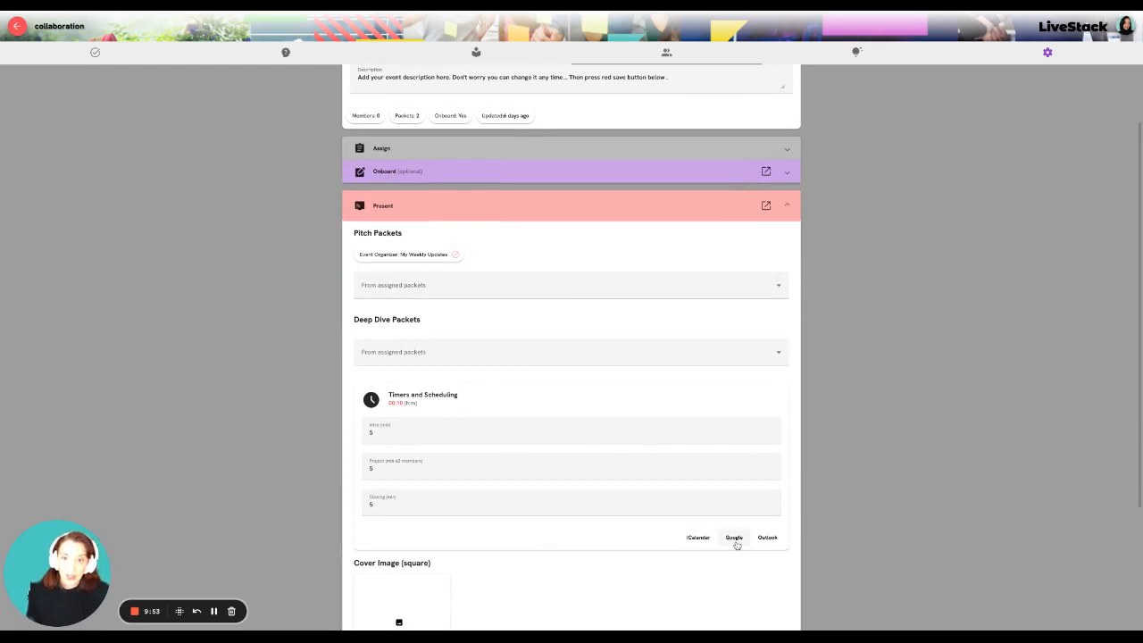
pyautogui.click(735, 539)
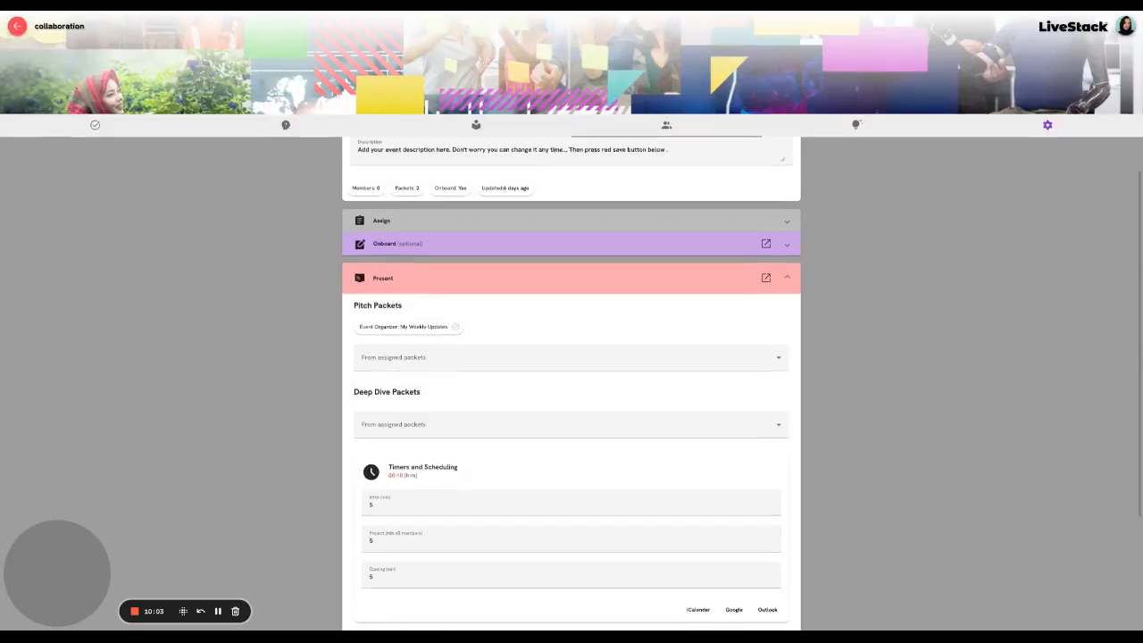
# Review the Present section's packets, timers, calendar options and image slots, and collapse the section
pyautogui.scroll(-1, 623, 568)
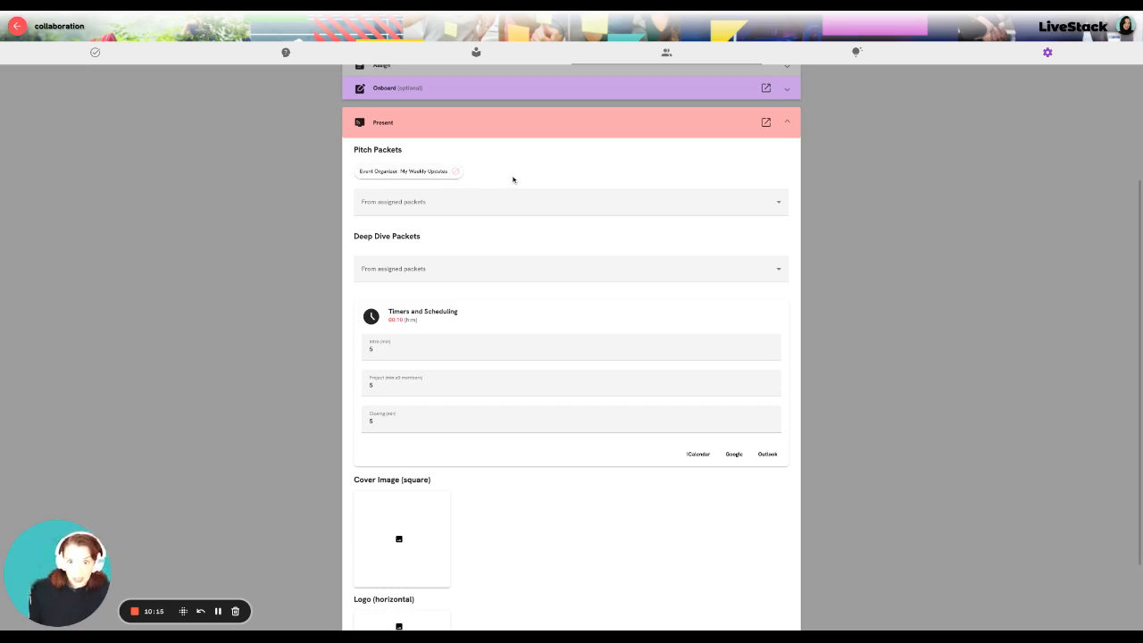
pyautogui.scroll(-1, 571, 357)
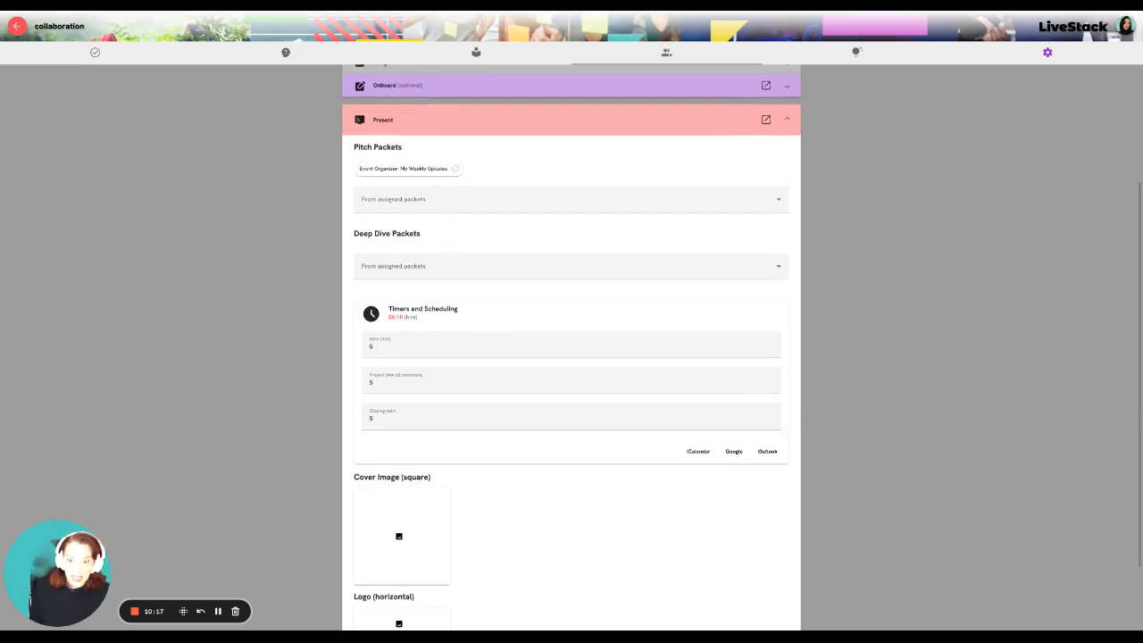
pyautogui.scroll(-2, 535, 196)
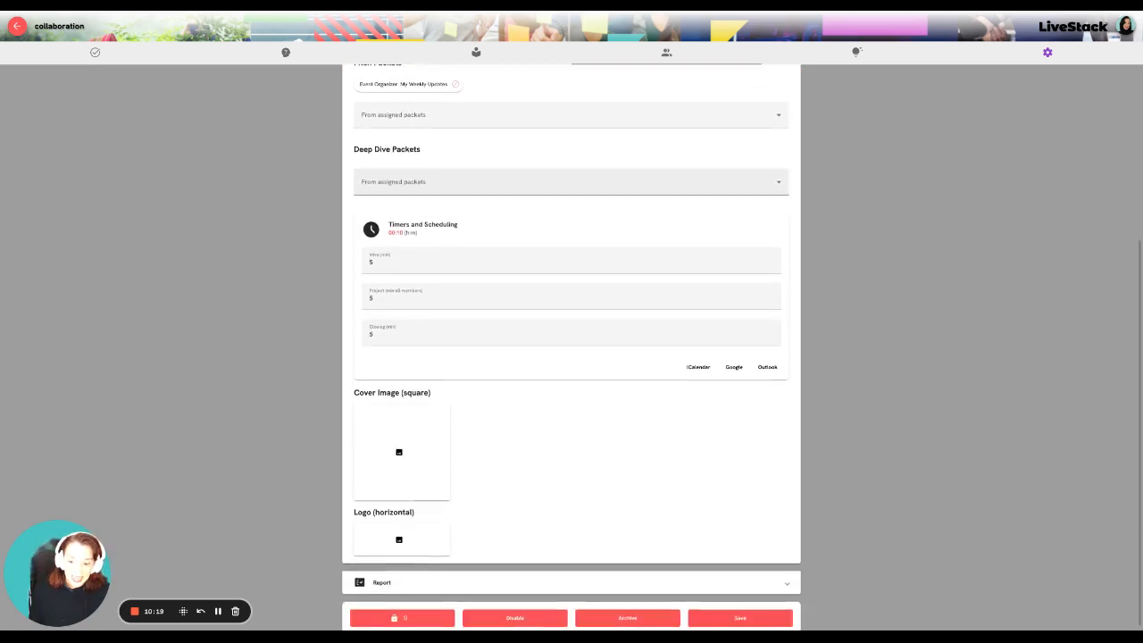
pyautogui.scroll(2, 535, 197)
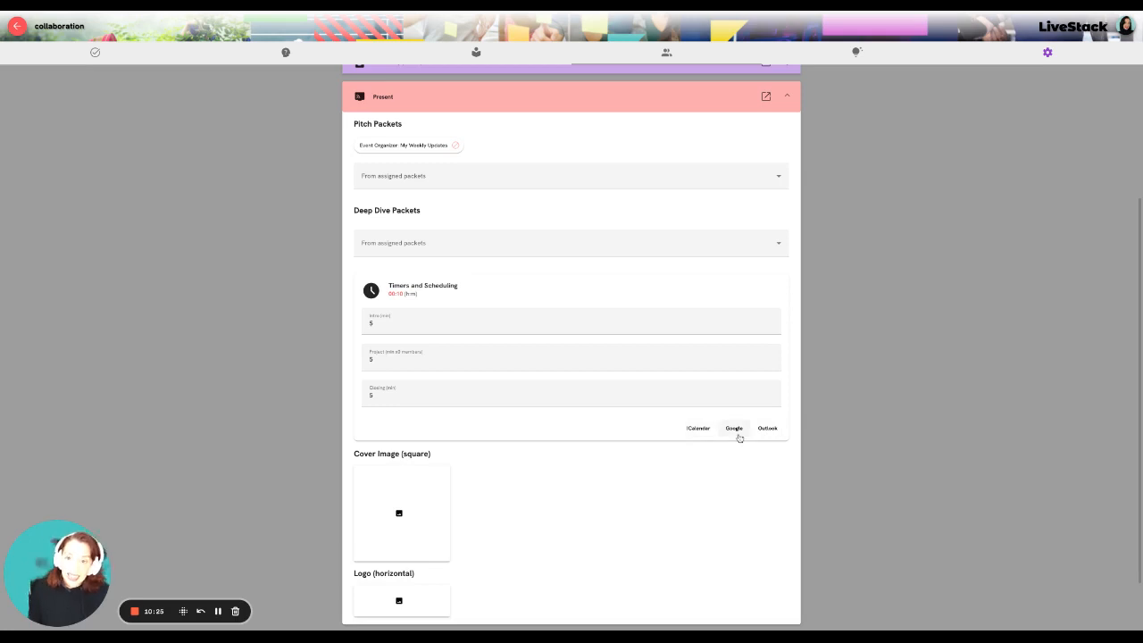
pyautogui.scroll(-1, 547, 328)
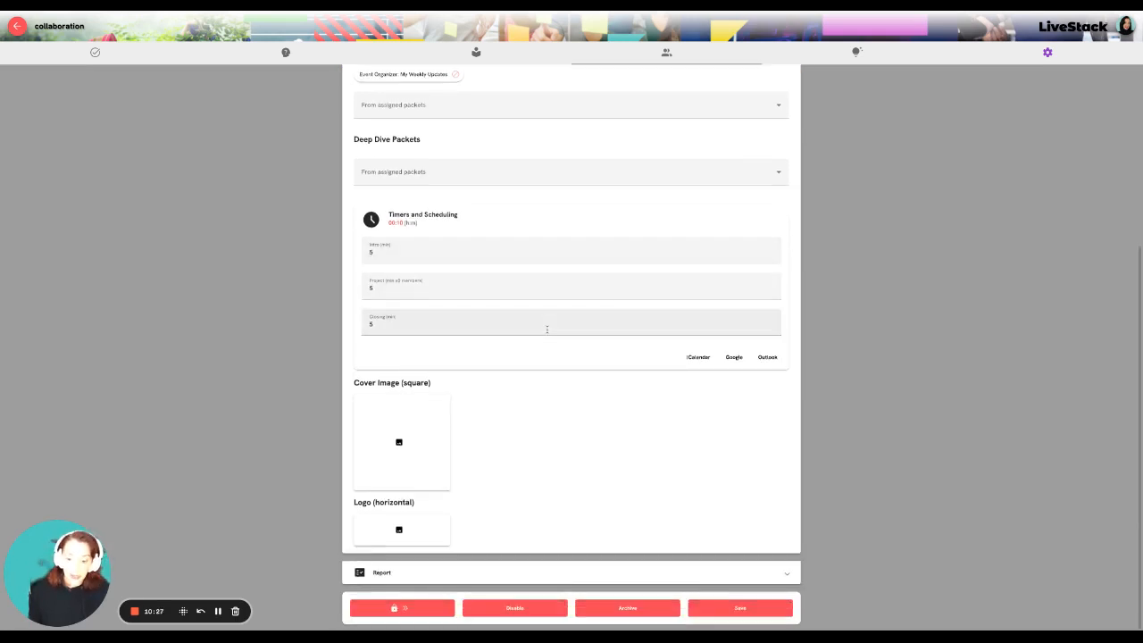
pyautogui.scroll(3, 546, 329)
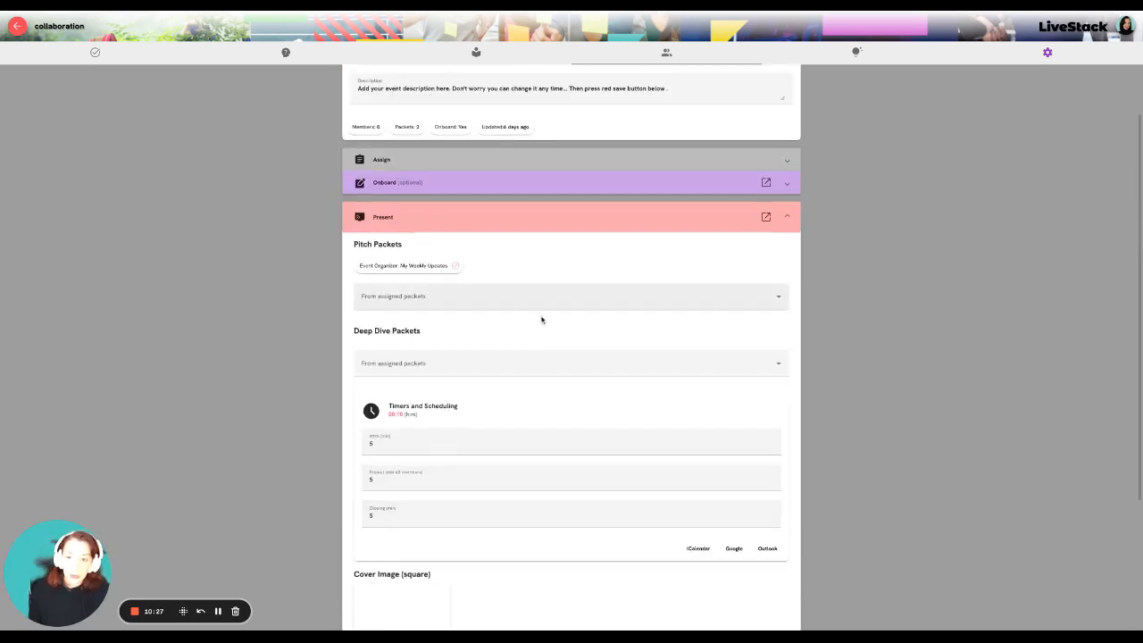
pyautogui.click(383, 220)
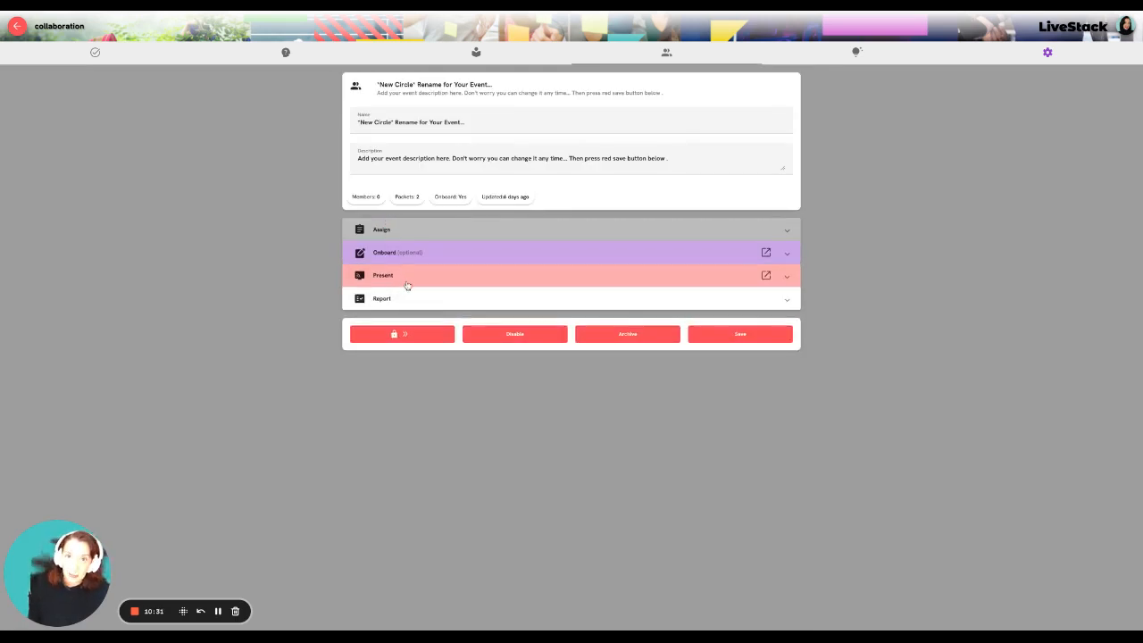